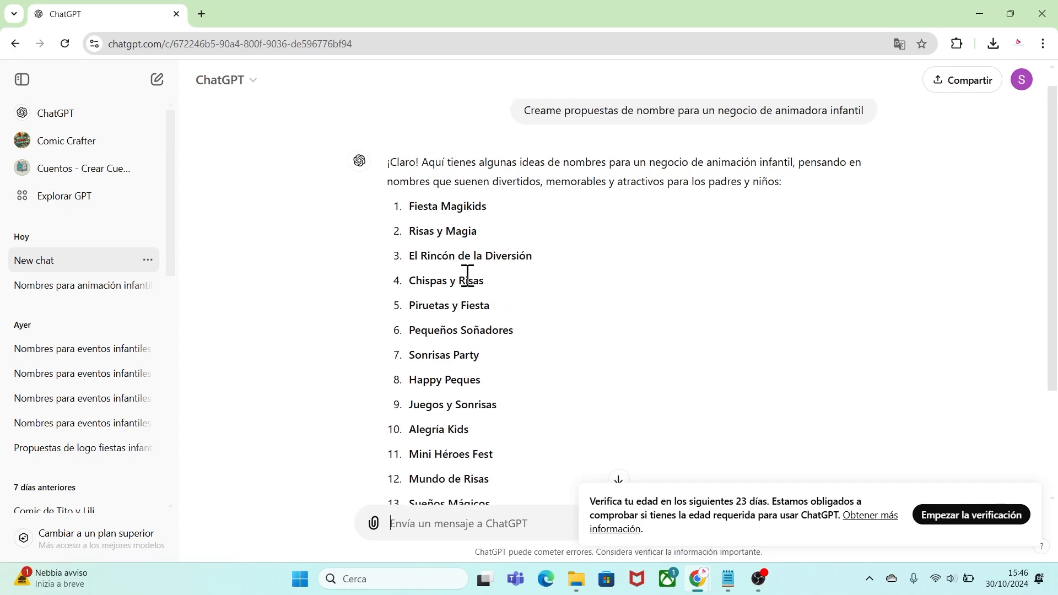
- Review the proposed business names and send a message stating that Magikids is the preferred name and requesting logo ideas for it
left_click_drag(1053, 285, 1057, 440)
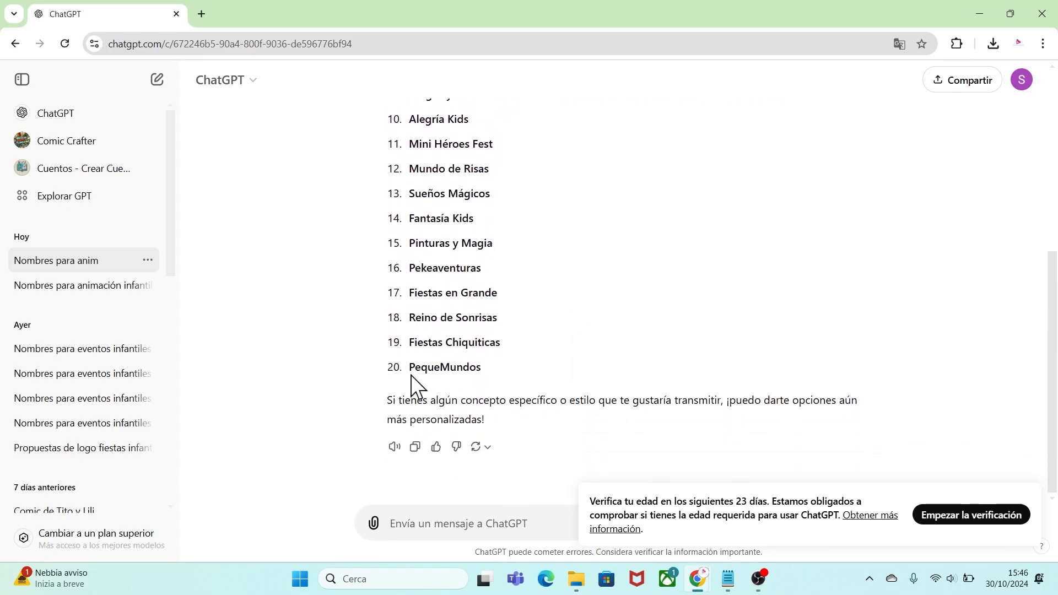
left_click_drag(1056, 372, 1057, 218)
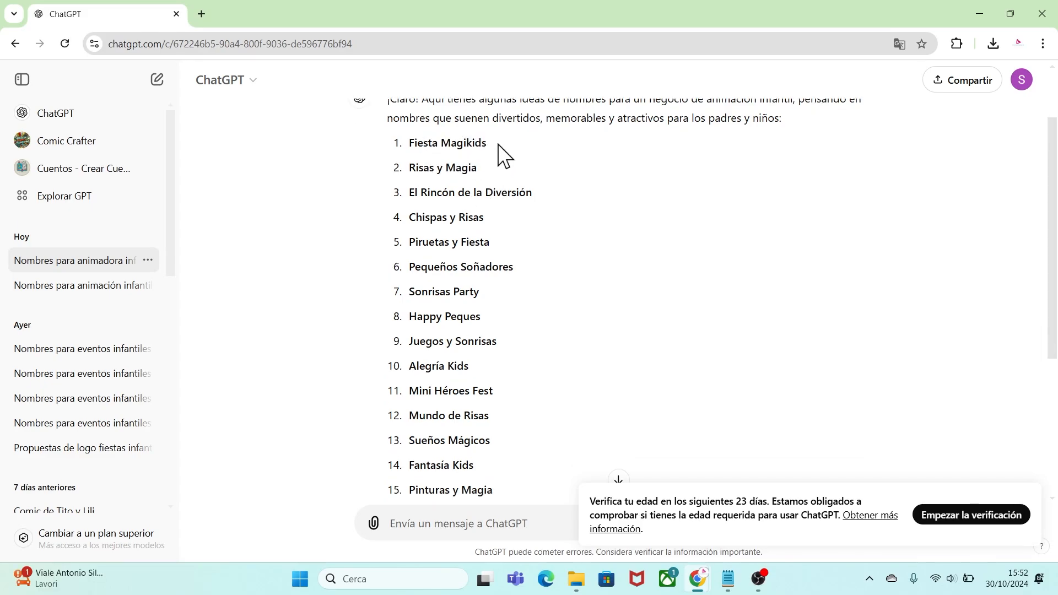
left_click_drag(486, 144, 440, 143)
left_click(489, 147)
left_click(440, 524)
type("me")
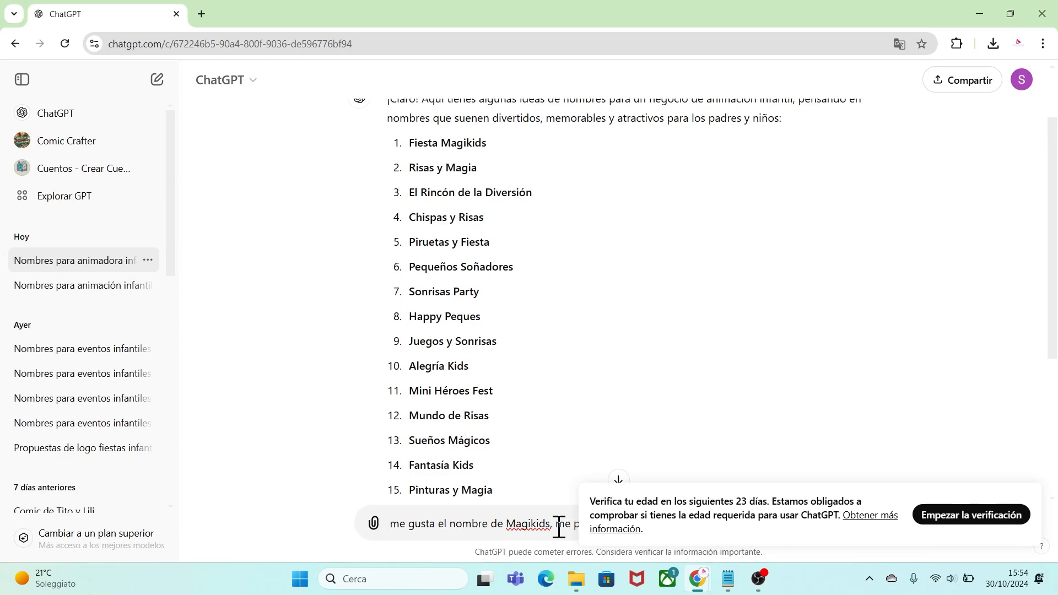
key("Return")
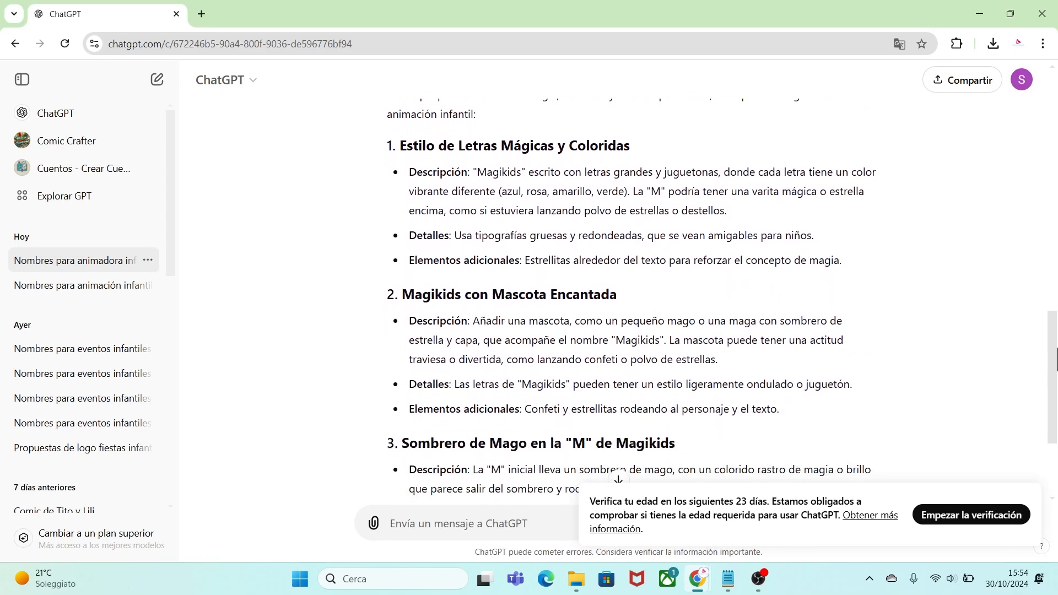
- Read through the seven logo ideas for Magikids, from the magical colourful lettering to the magic balloons
triple_click(605, 128)
left_click(630, 129)
left_click_drag(401, 275, 617, 279)
left_click(609, 298)
left_click_drag(1055, 295, 1055, 341)
left_click_drag(402, 208, 692, 219)
left_click_drag(1054, 348, 1055, 389)
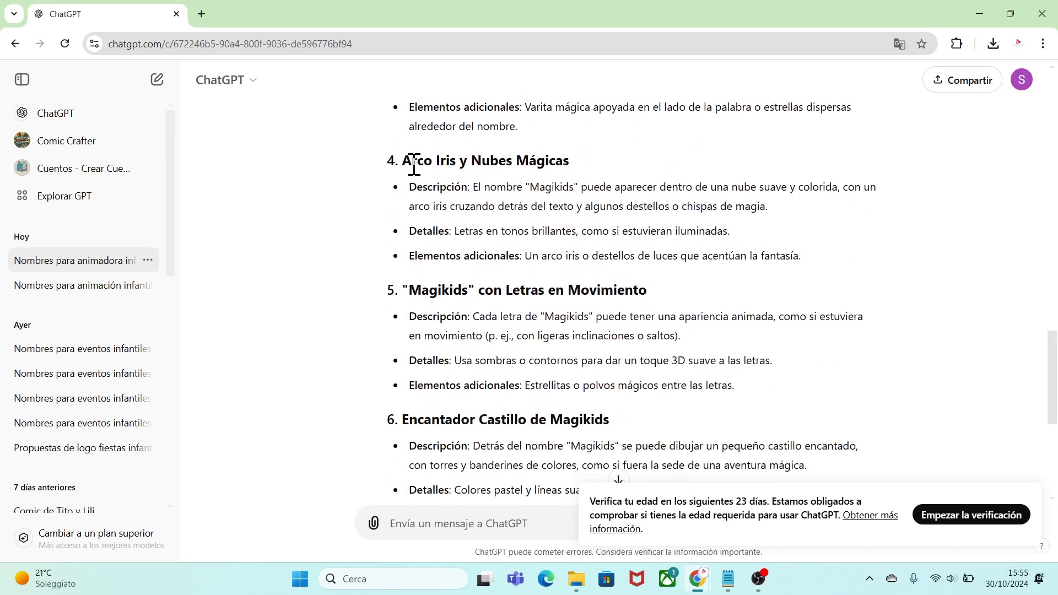
left_click_drag(402, 164, 569, 164)
left_click_drag(402, 290, 649, 292)
left_click_drag(1055, 398, 1054, 432)
left_click_drag(402, 237, 609, 238)
left_click_drag(402, 369, 504, 368)
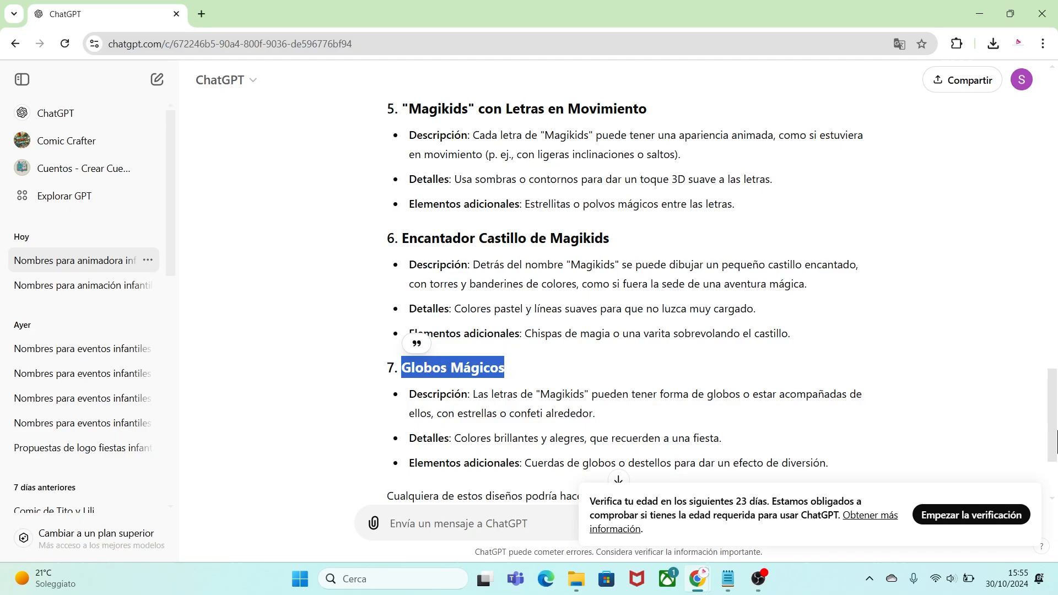
scroll(662, 286, "down", 3)
left_click(662, 286)
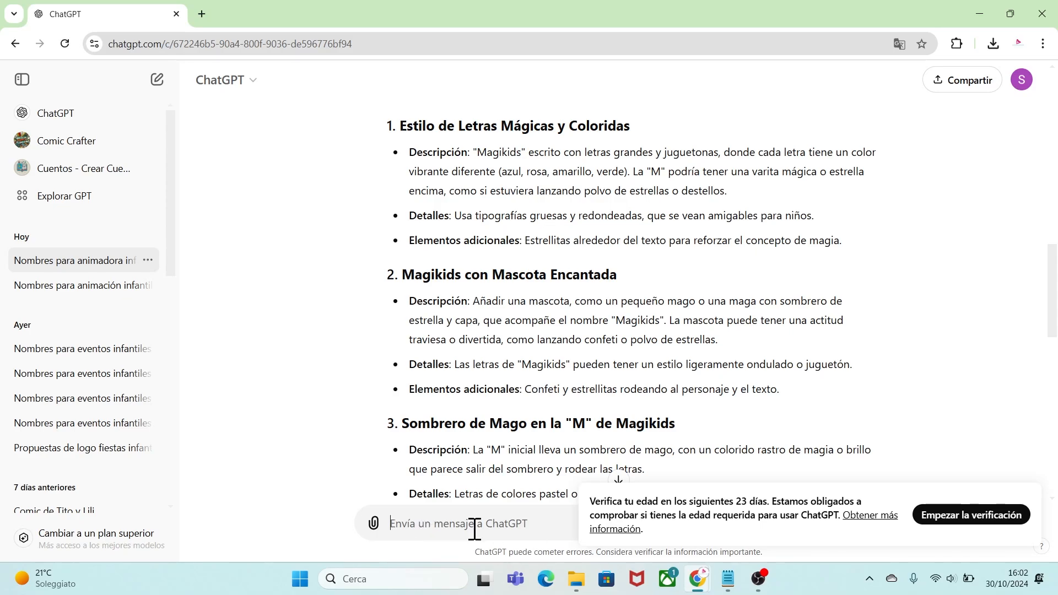
- Send the message "me gusta la idea de Estilo de letras Magicas y Coloridas, me podrias crear una propuesta de imagen"
type("me")
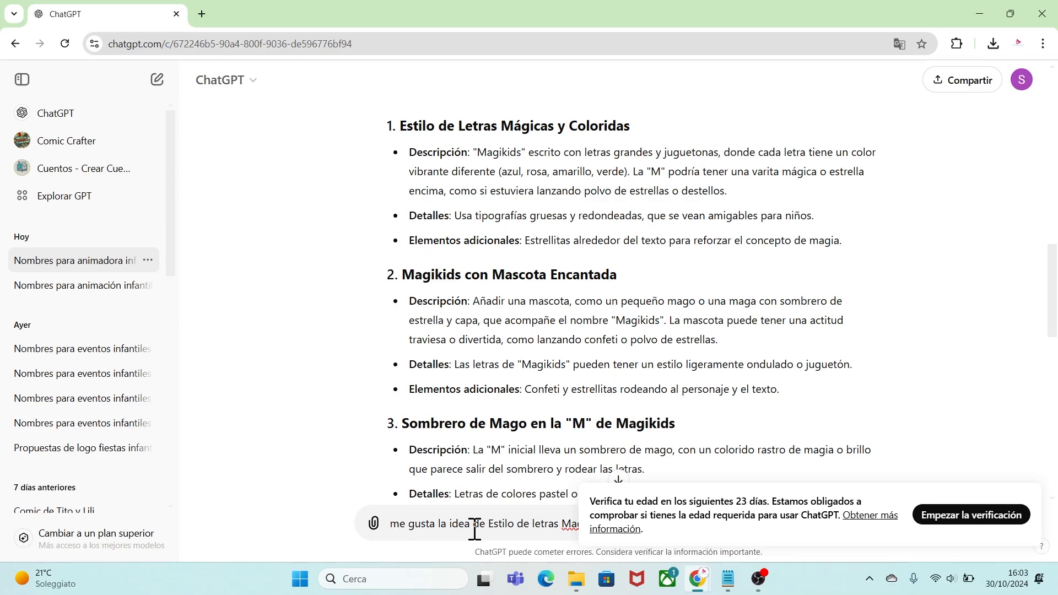
type("imagen")
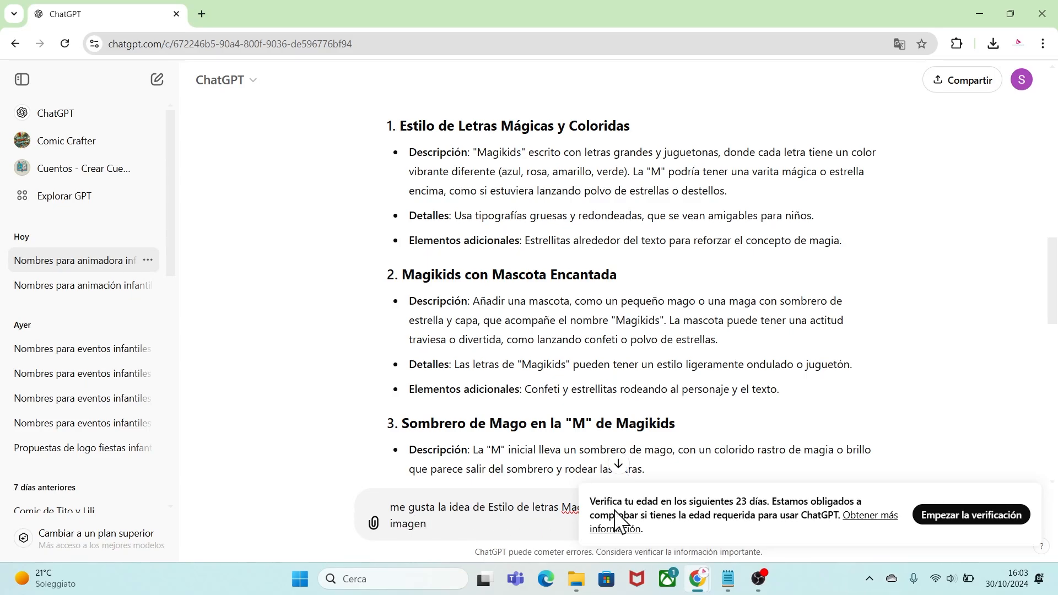
key("Return")
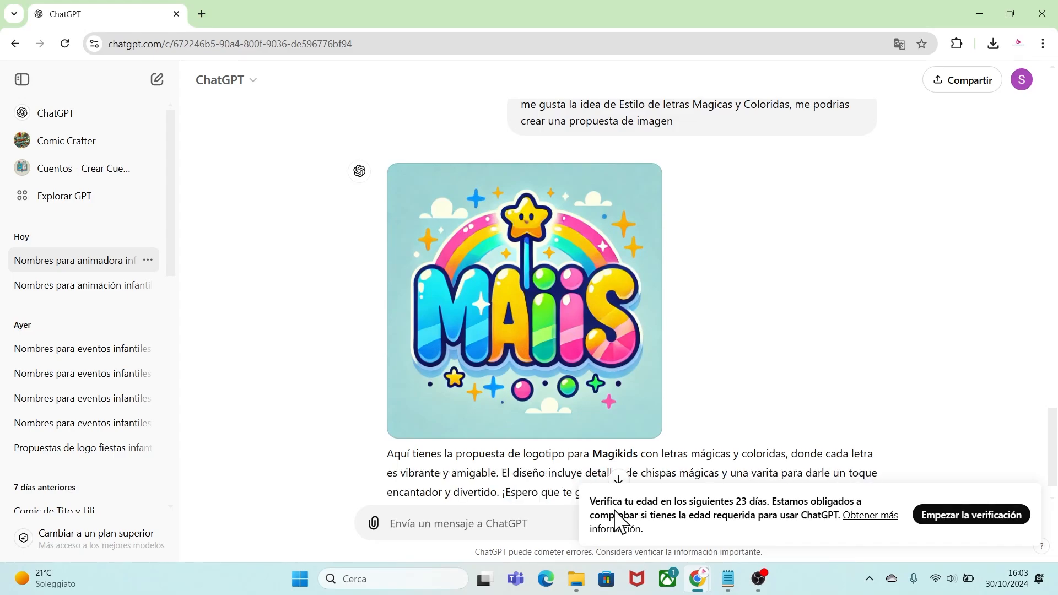
- Look over the generated logo image and send the request "me podrias hacer un prompt de este logotipo"
mouse_move(543, 281)
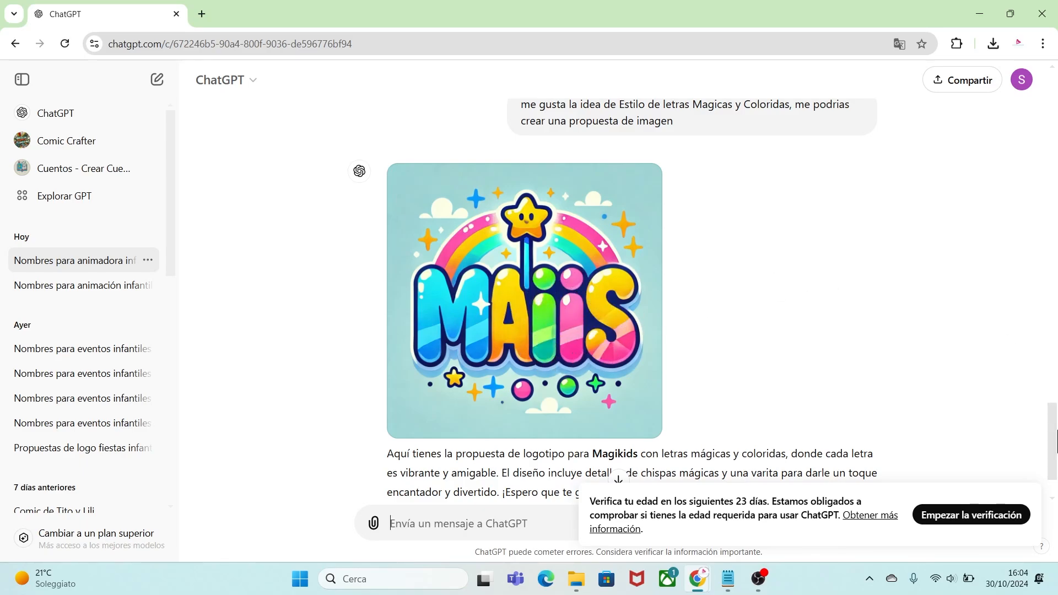
left_click_drag(1055, 444, 1055, 463)
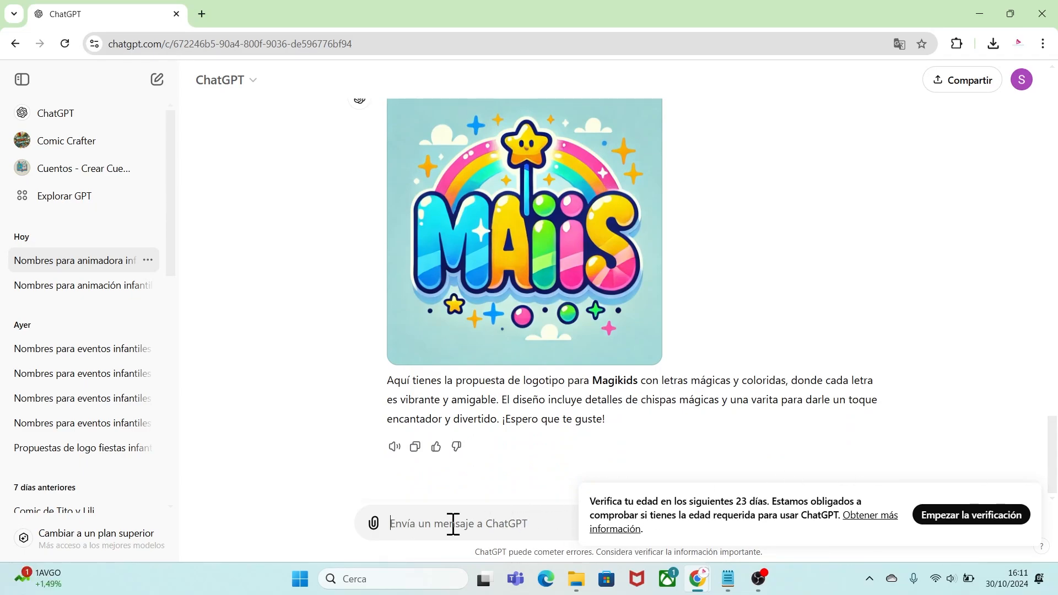
type("me podrias hacer un prompt de este lo")
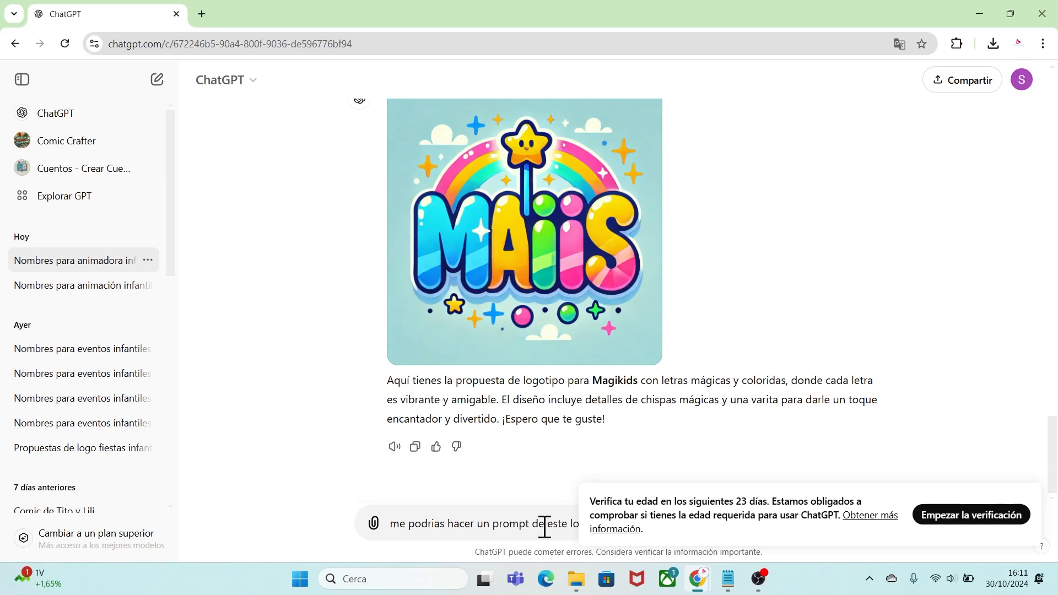
key("Return")
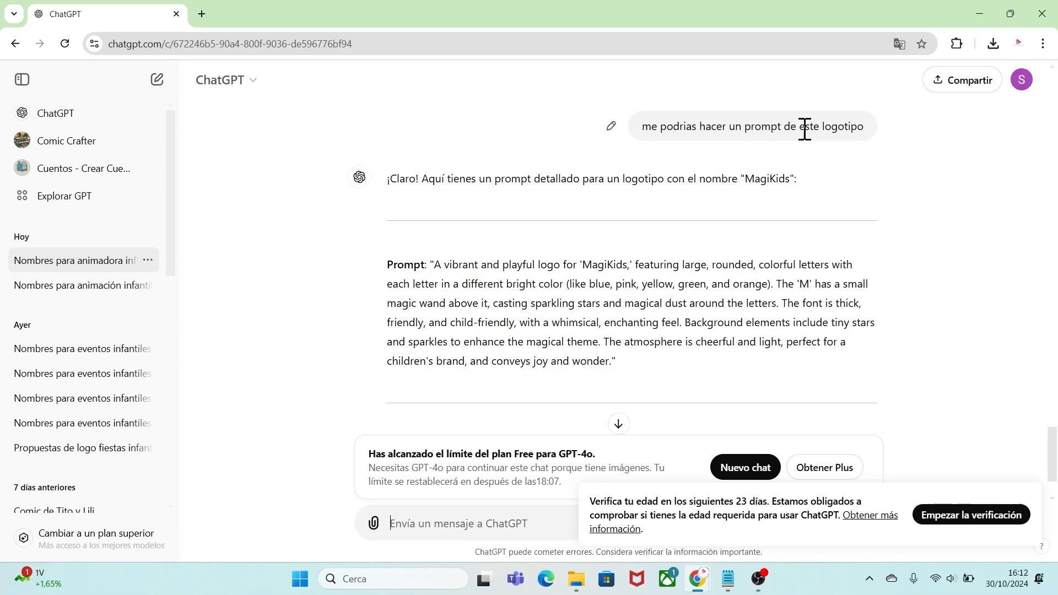
- Copy the English MagiKids logo prompt from the answer, from "A vibrant and playful logo" to "joy and wonder"
double_click(759, 127)
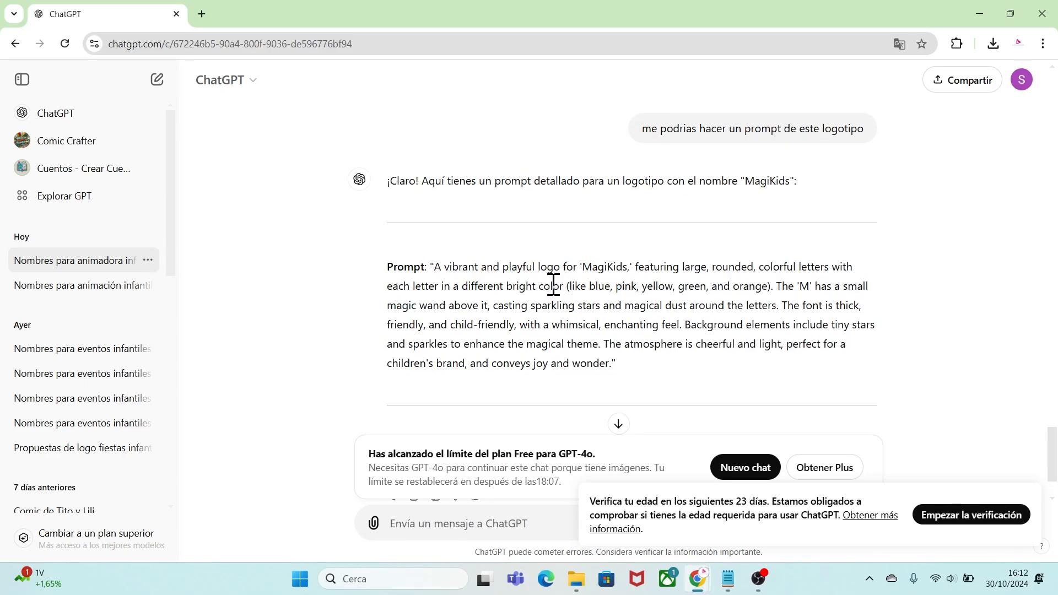
left_click_drag(435, 267, 605, 365)
key("ctrl+c")
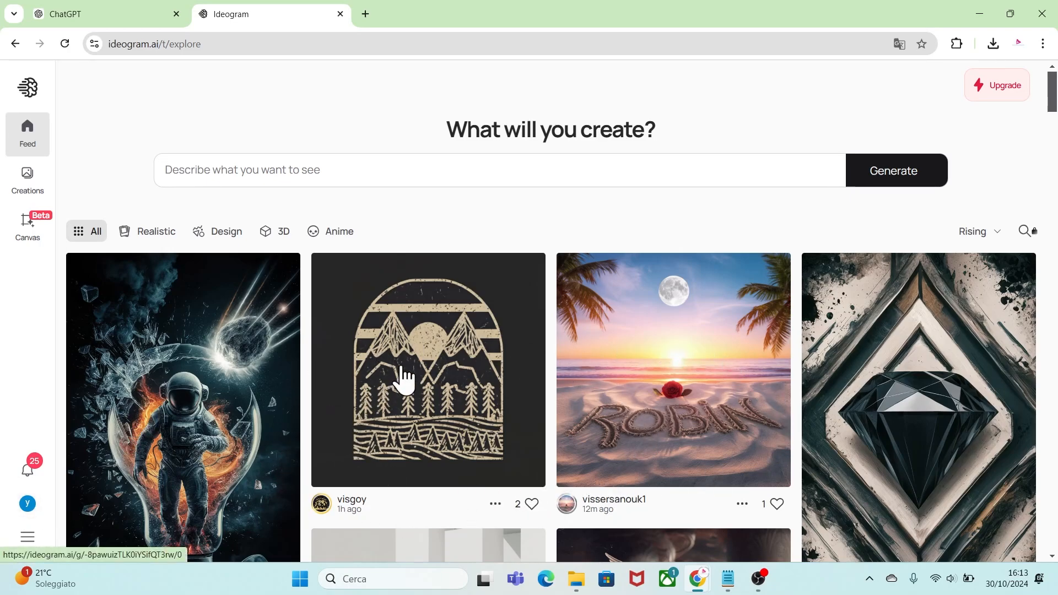
- In Ideogram, paste the copied MagiKids prompt as the image description, choose the Design style and generate the images
left_click(208, 174)
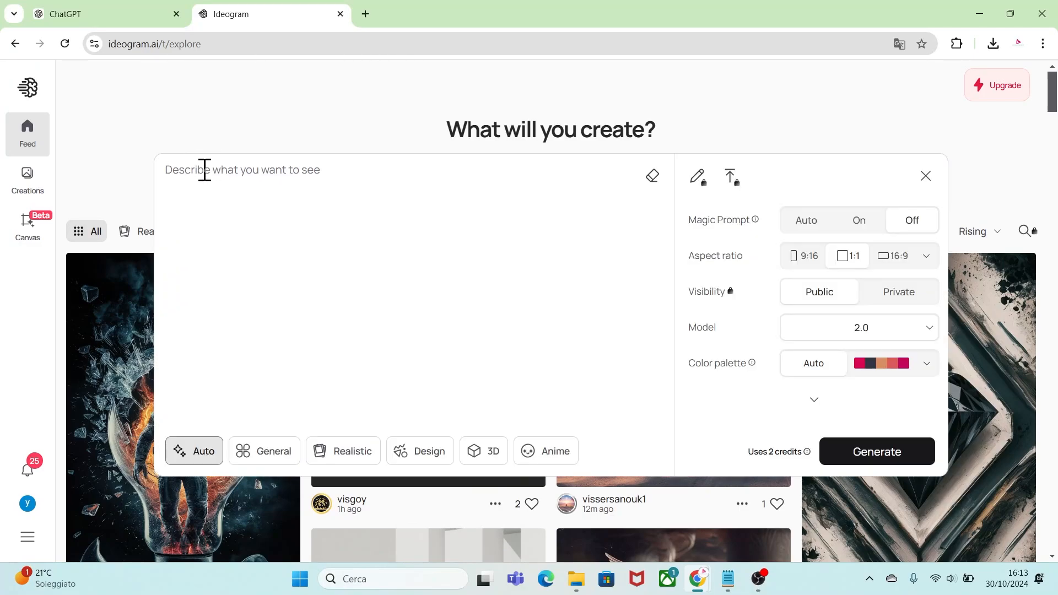
right_click(205, 170)
left_click(229, 306)
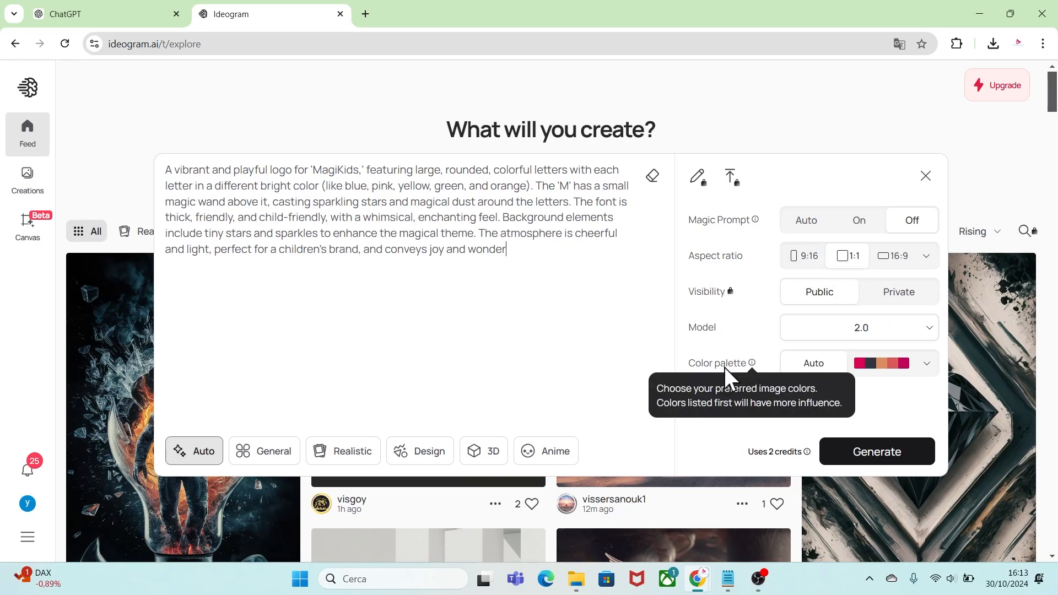
left_click(425, 462)
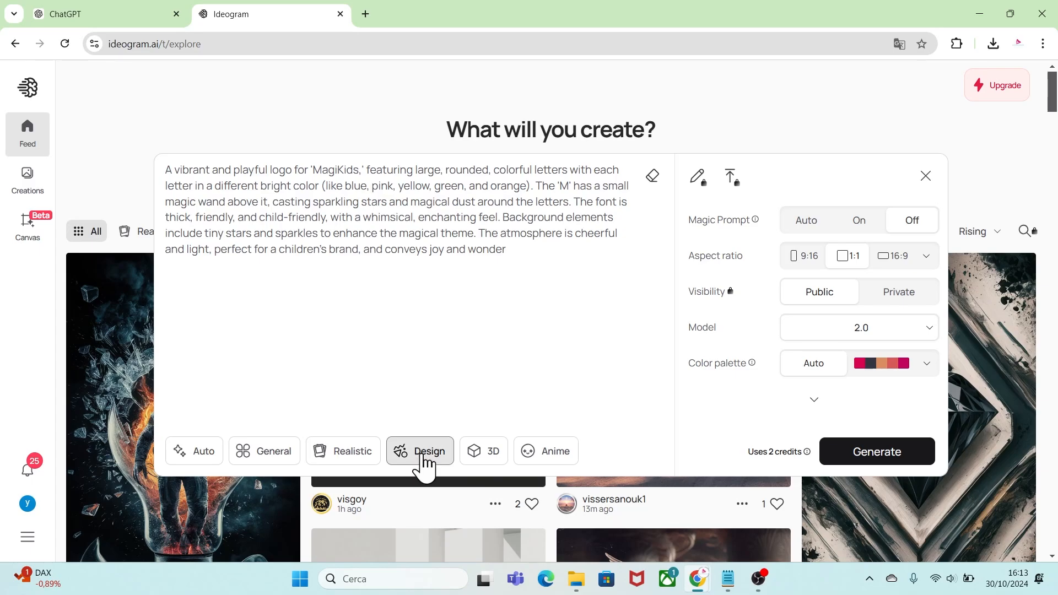
left_click(876, 458)
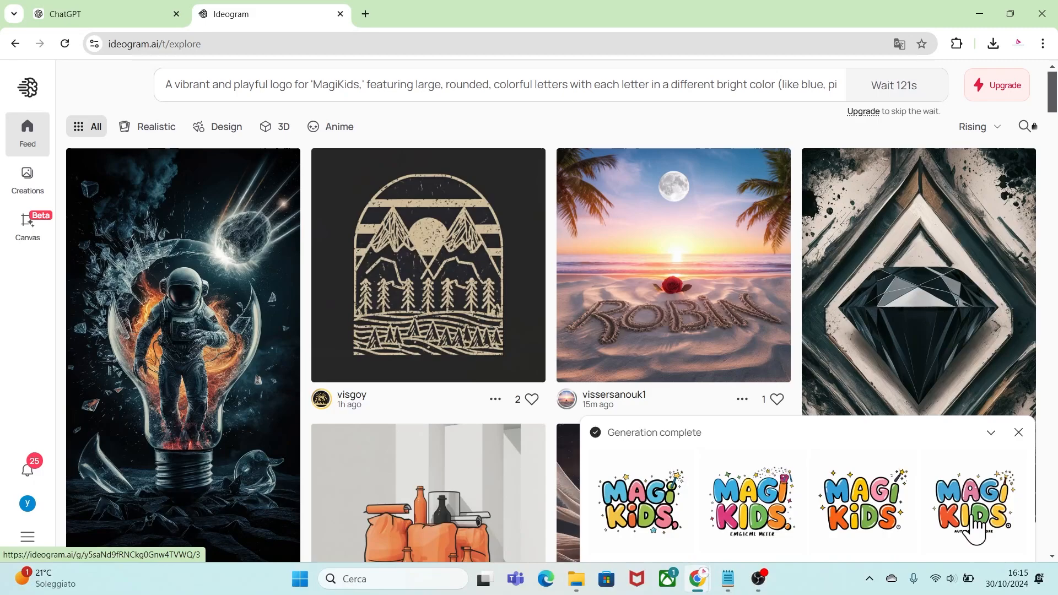
- Open the generated MagiKids logos and compare the four variants at full size
left_click(643, 508)
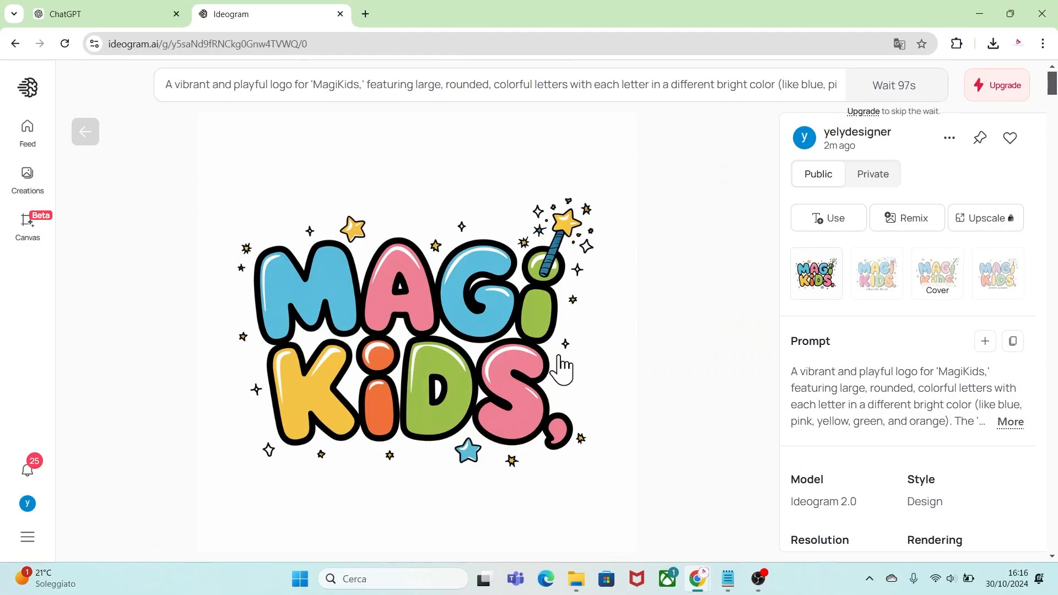
left_click(877, 283)
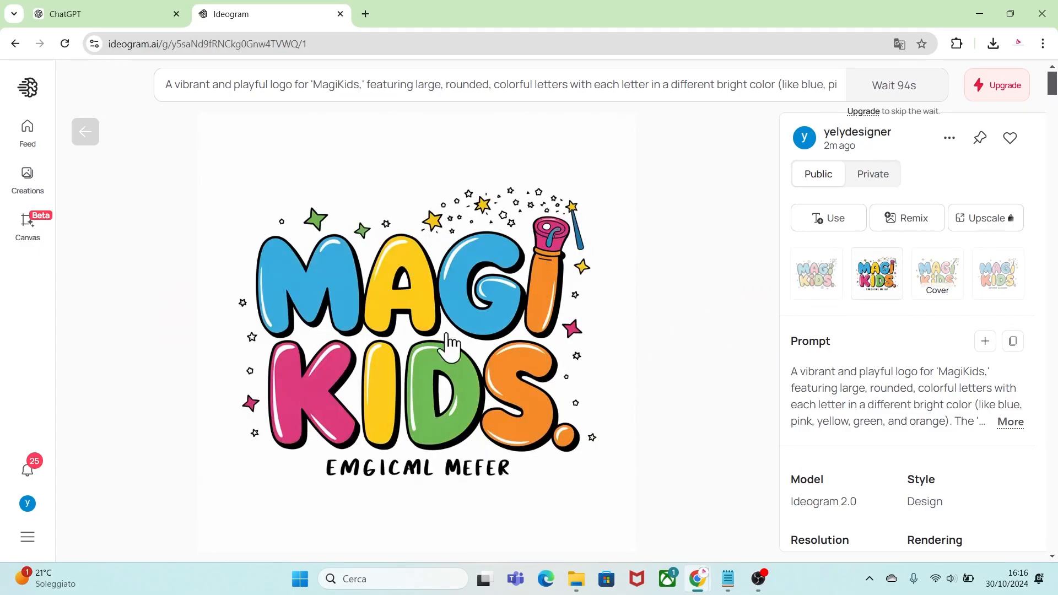
left_click(935, 281)
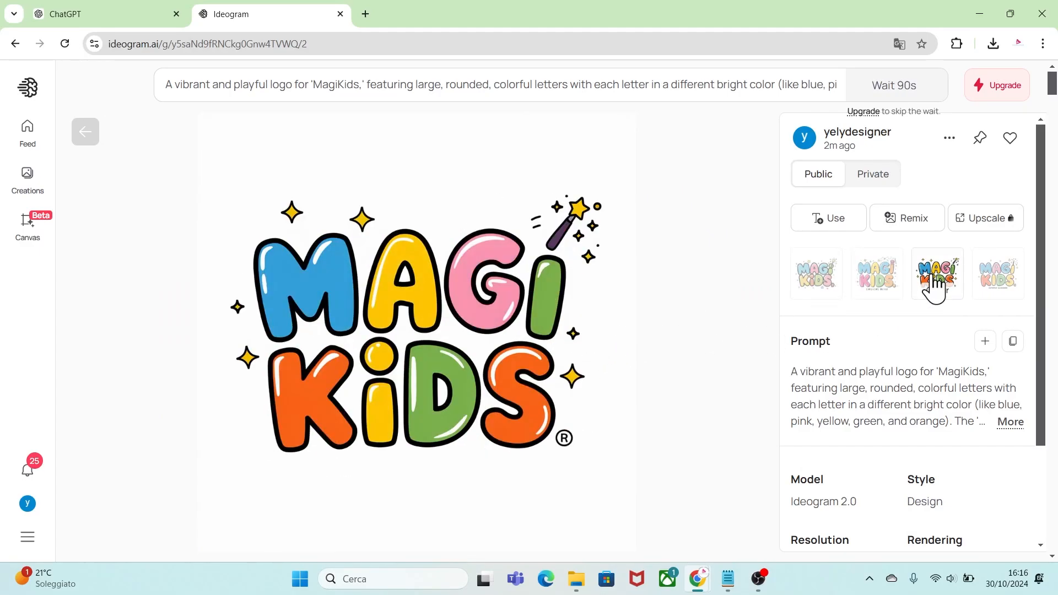
left_click(1000, 284)
left_click(877, 282)
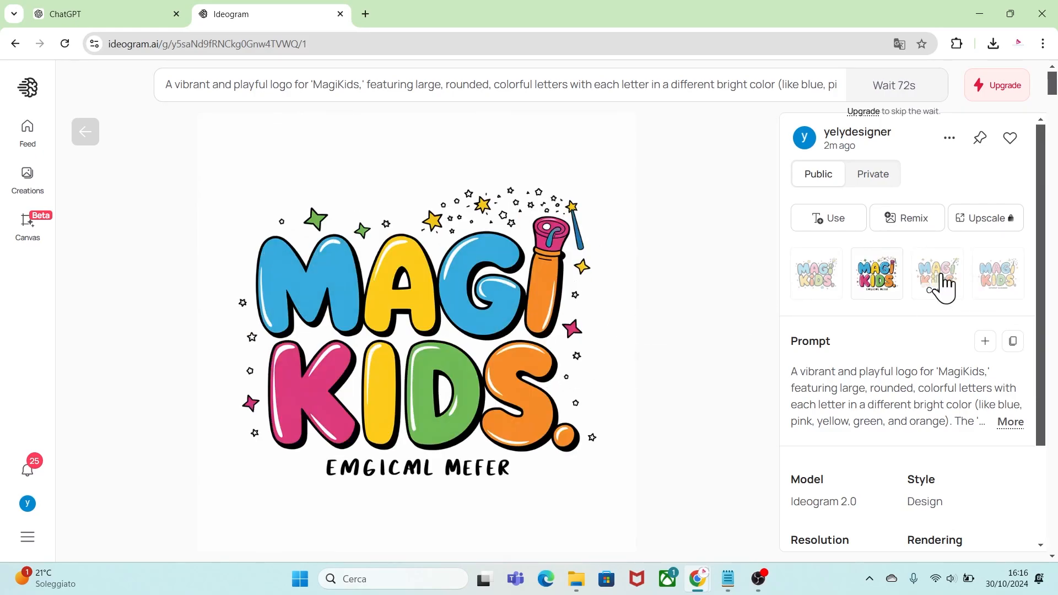
- Choose the third MagiKids logo variant, check the prompt's Spanish translation and download the logo image
left_click(940, 281)
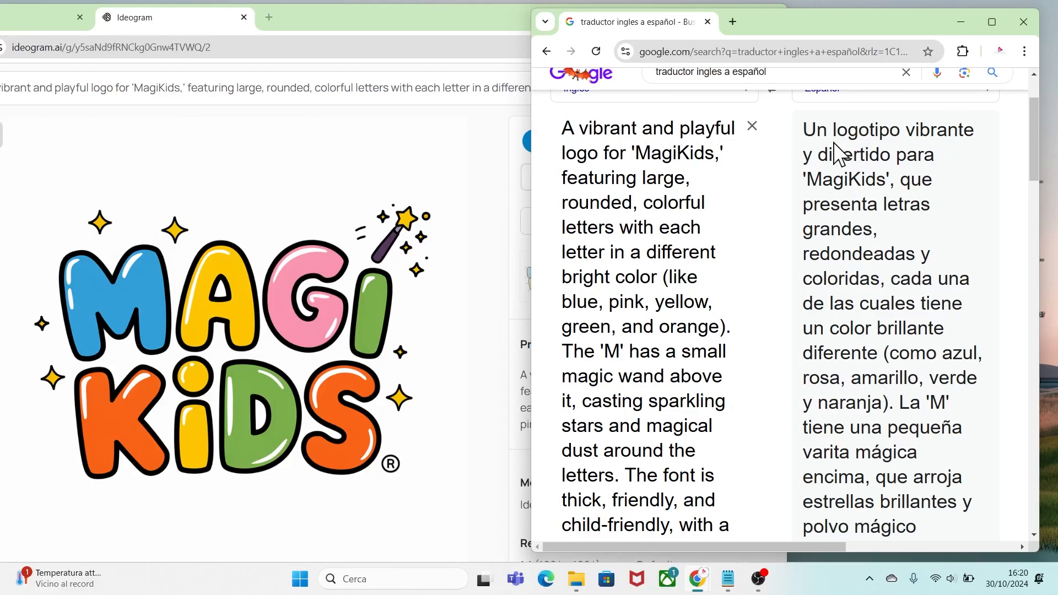
scroll(868, 164, "down", 4)
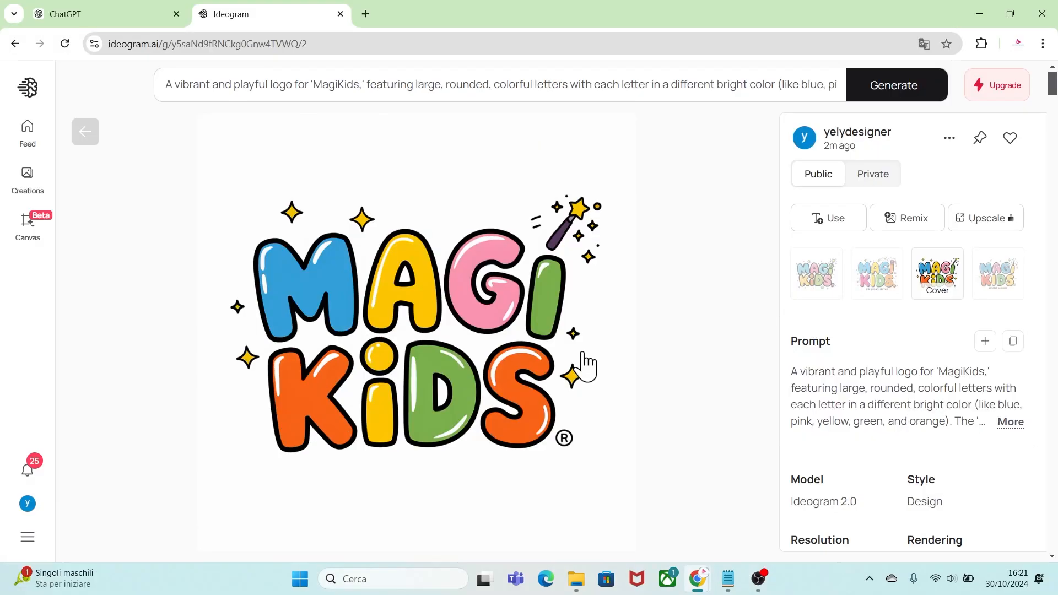
left_click(950, 143)
mouse_move(891, 378)
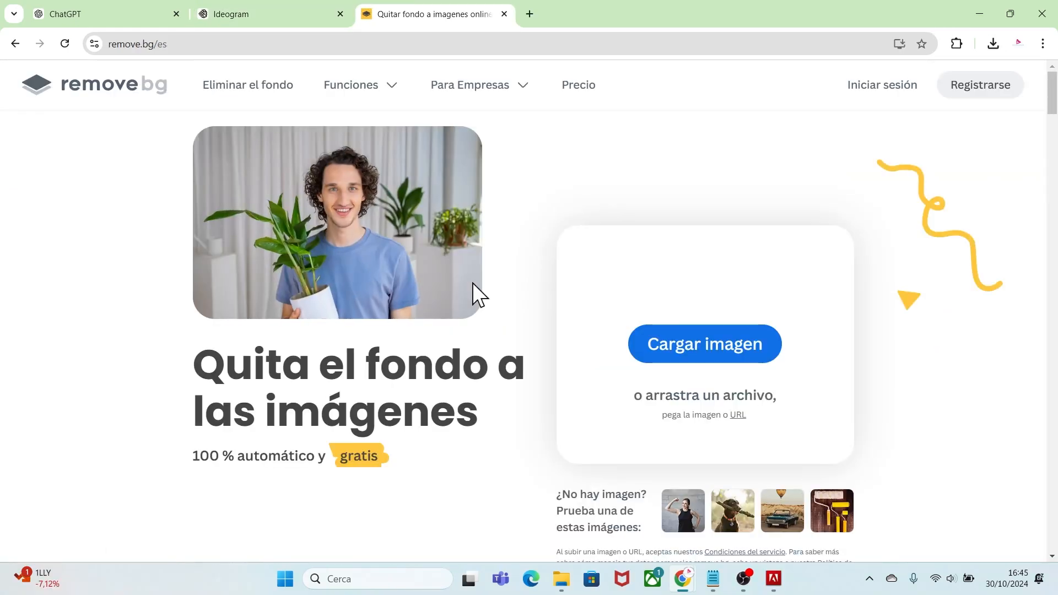
- Upload the downloaded MagiKids logo JPEG to remove.bg and download the background-free version at 500 × 500 px
left_click(706, 355)
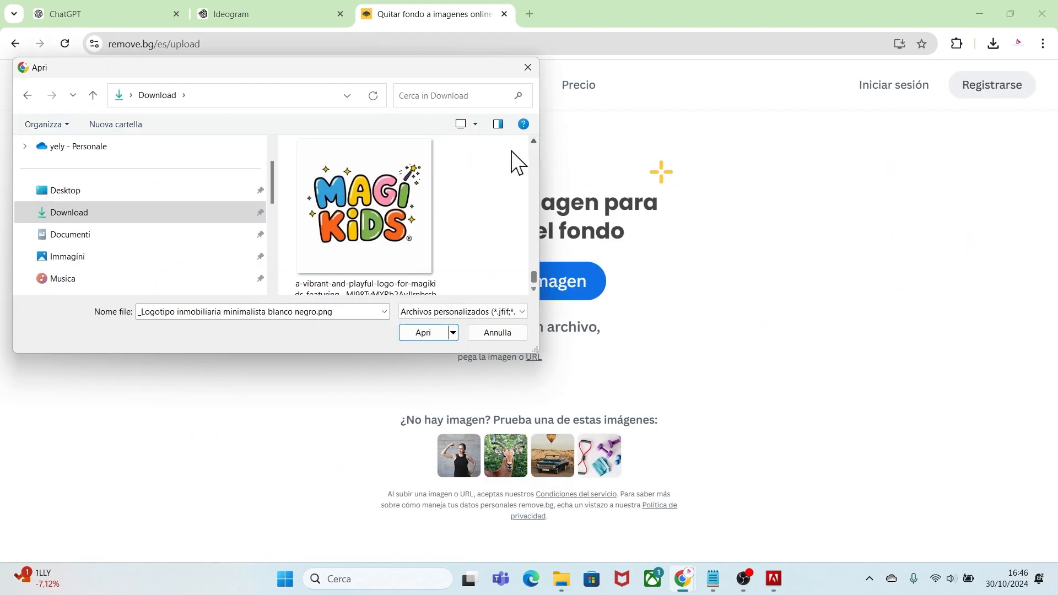
left_click(389, 234)
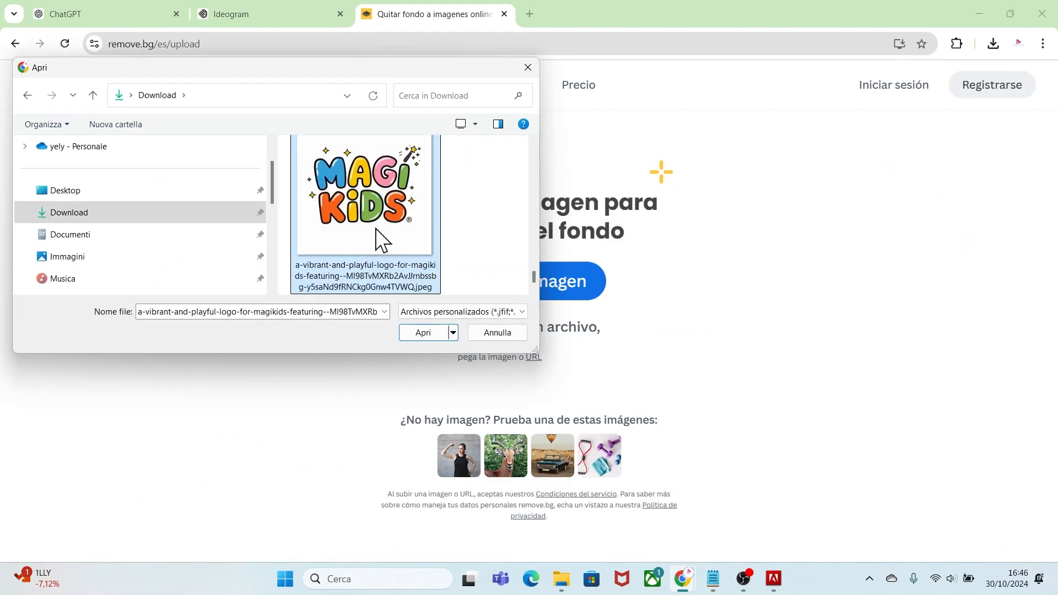
left_click(417, 333)
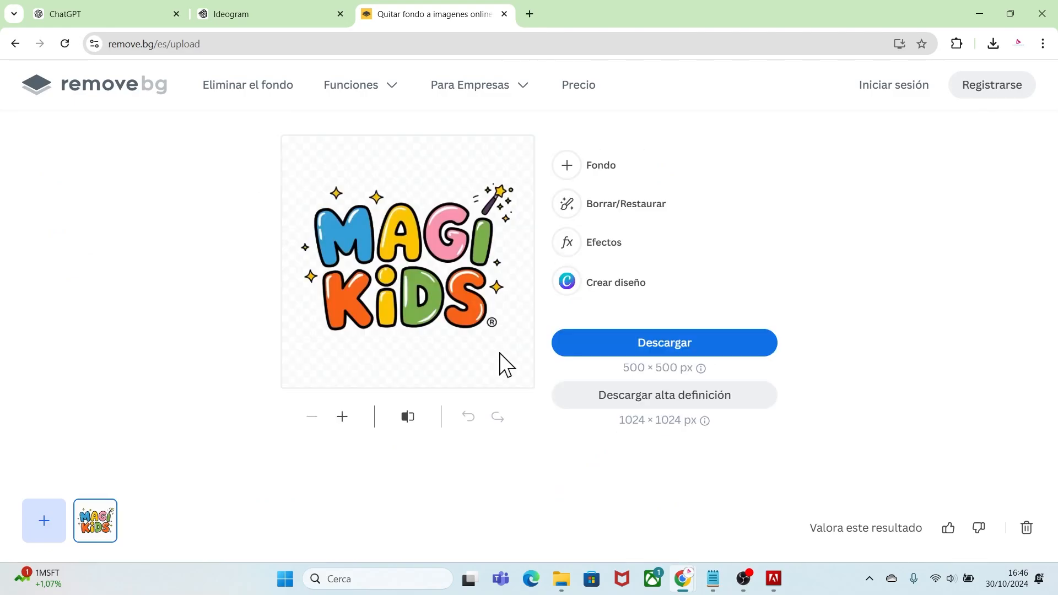
left_click(616, 355)
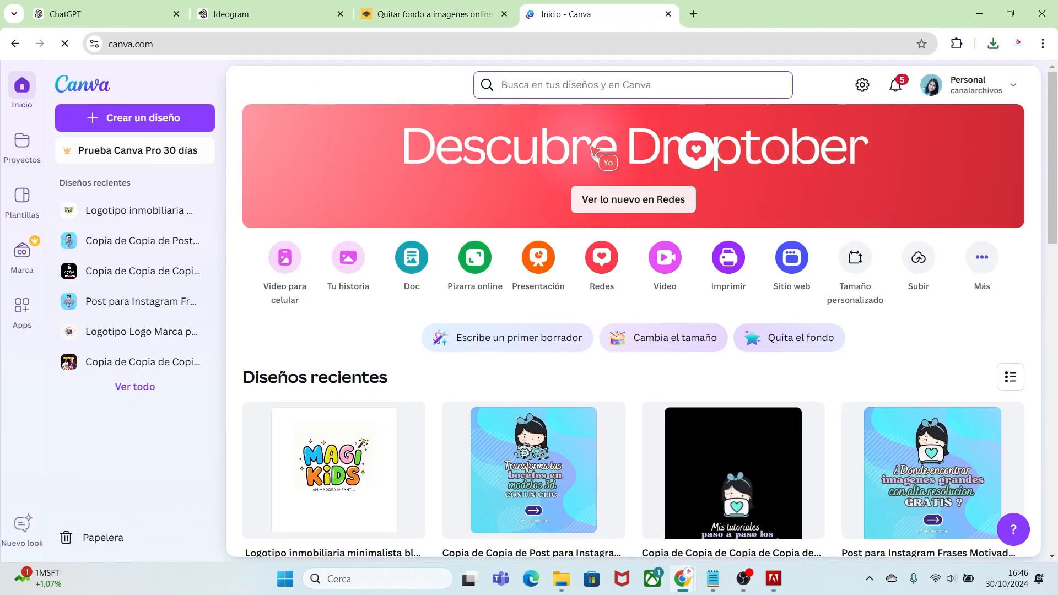
- Search Canva's templates for "logotipo"
left_click(22, 209)
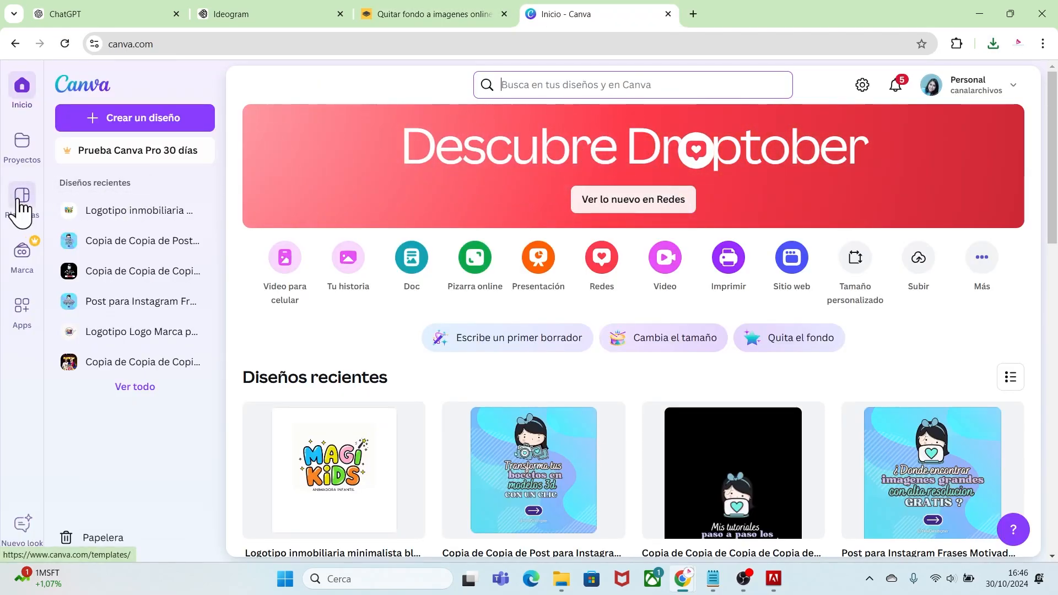
left_click(511, 84)
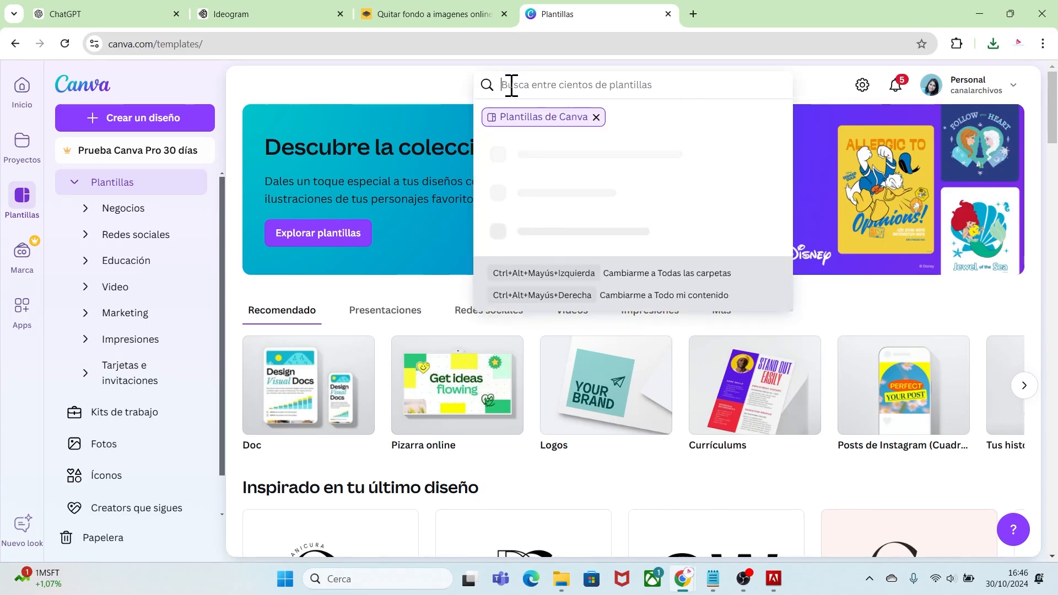
type("logotipo")
key("Return")
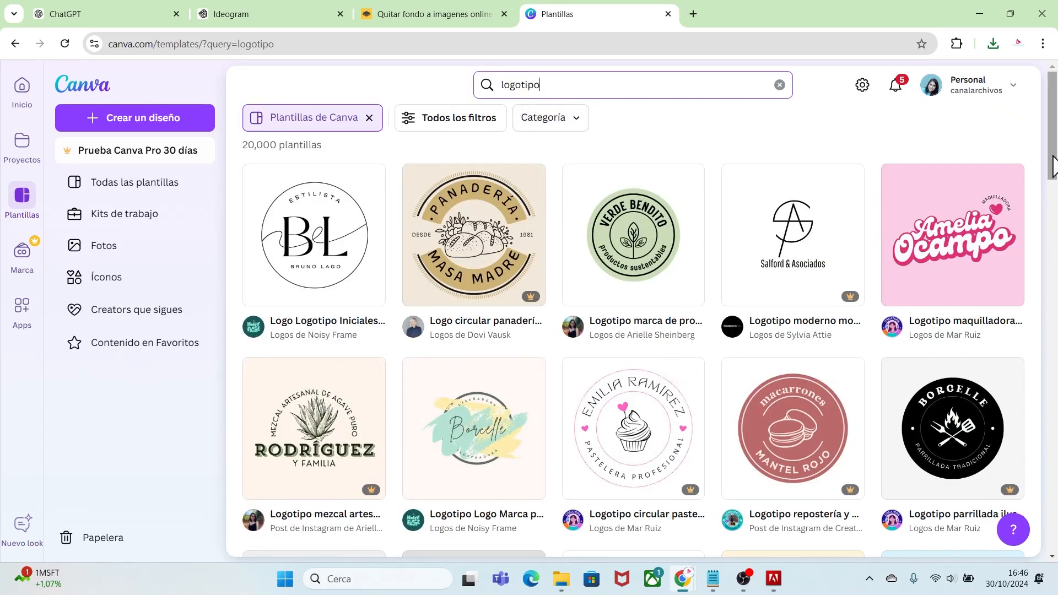
- Open the minimalist black-and-white real-estate logo template with the I | M monogram as a new editable design
scroll(1055, 226, "down", 5)
scroll(1056, 226, "down", 3)
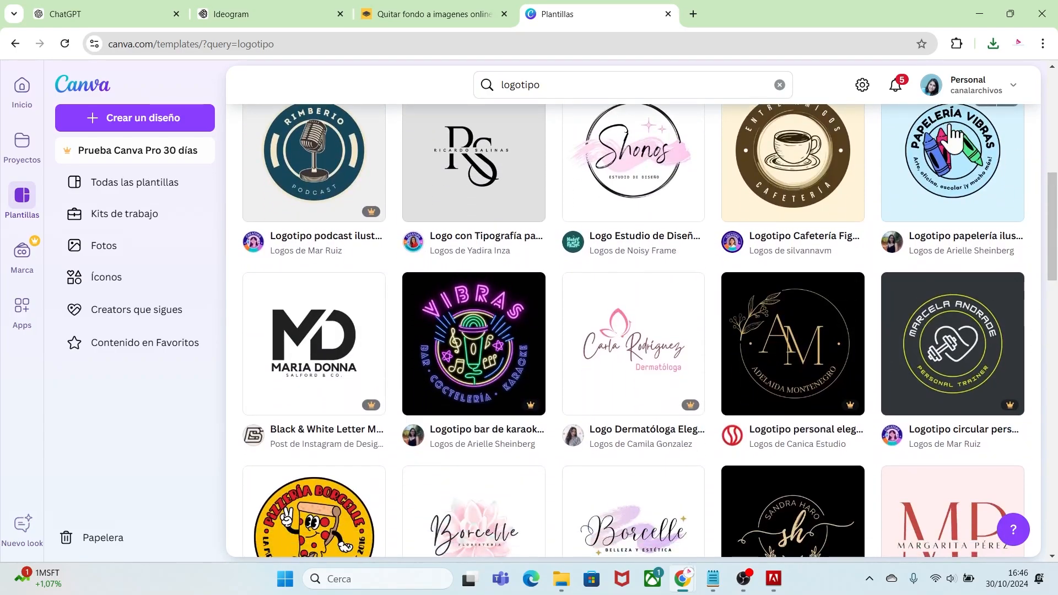
left_click_drag(1055, 197, 1056, 309)
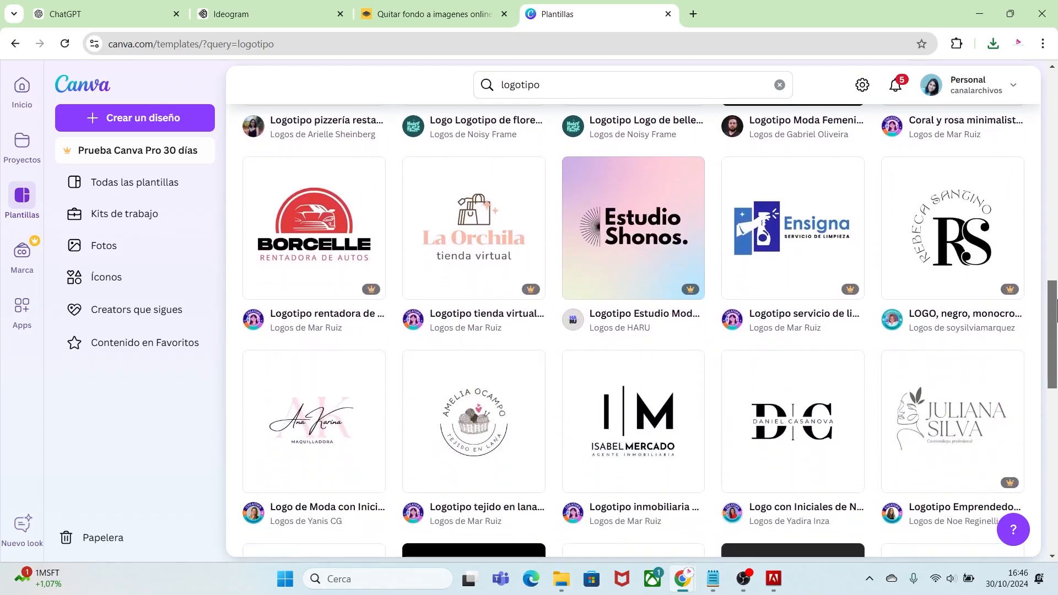
left_click(638, 446)
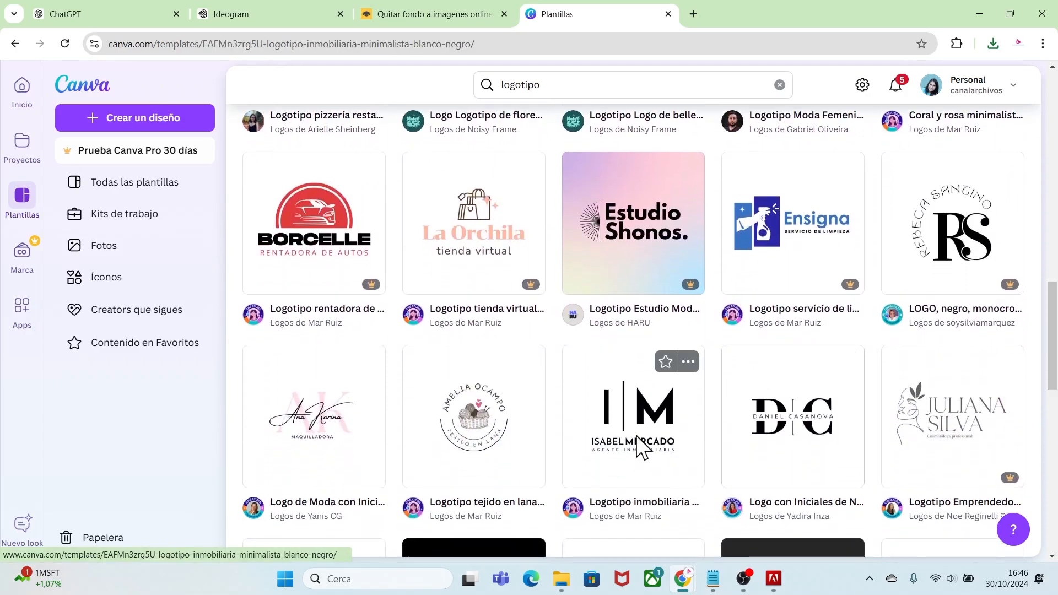
left_click(791, 236)
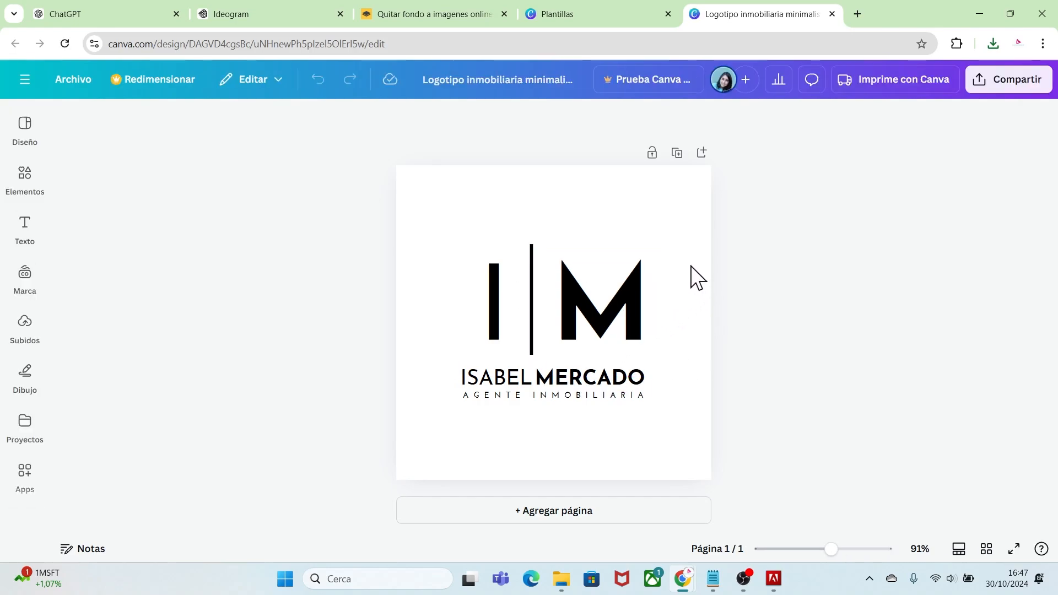
- Replace the template's I | M monogram with the MagiKids logo image uploaded from the Download folder
left_click_drag(692, 276, 441, 321)
key("Delete")
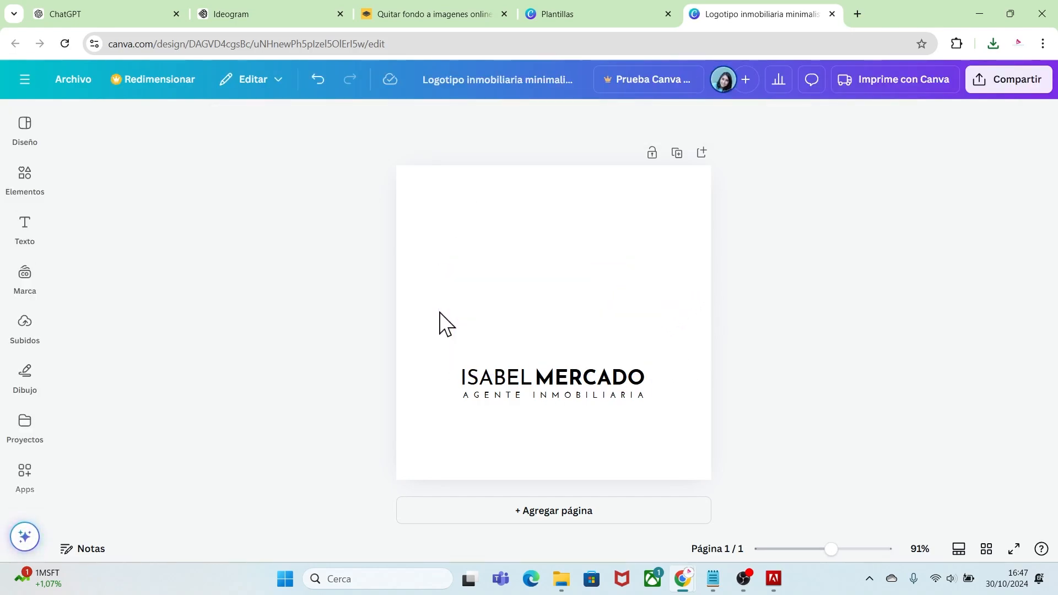
left_click(26, 330)
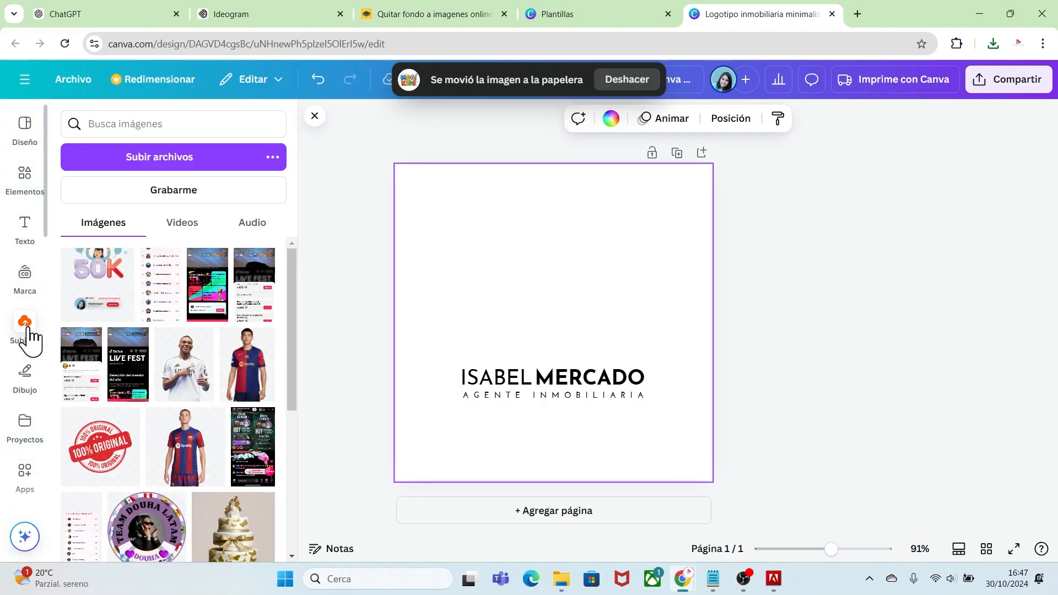
left_click(191, 160)
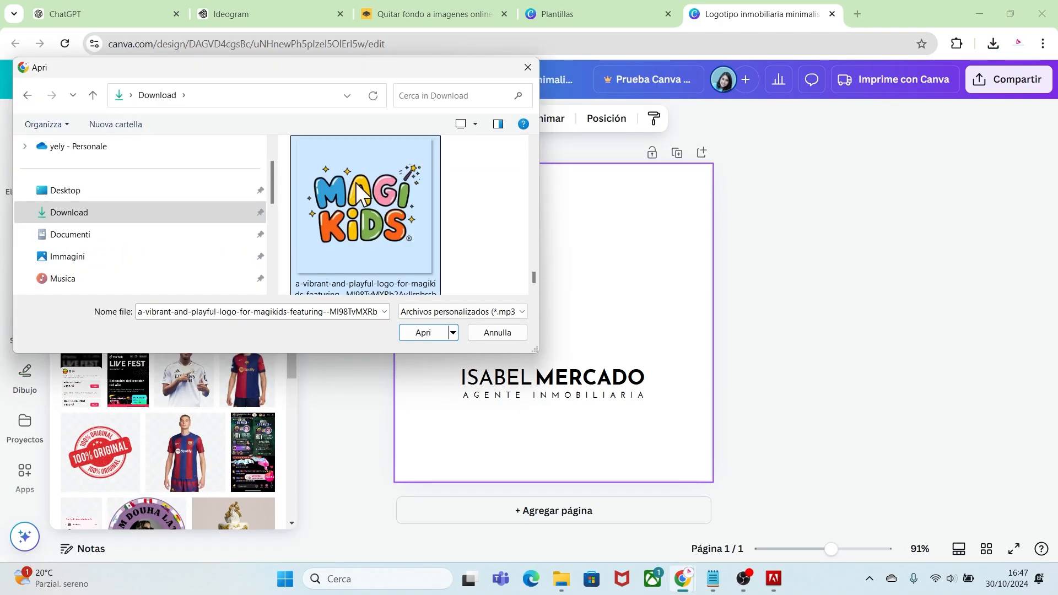
left_click(419, 332)
left_click(105, 305)
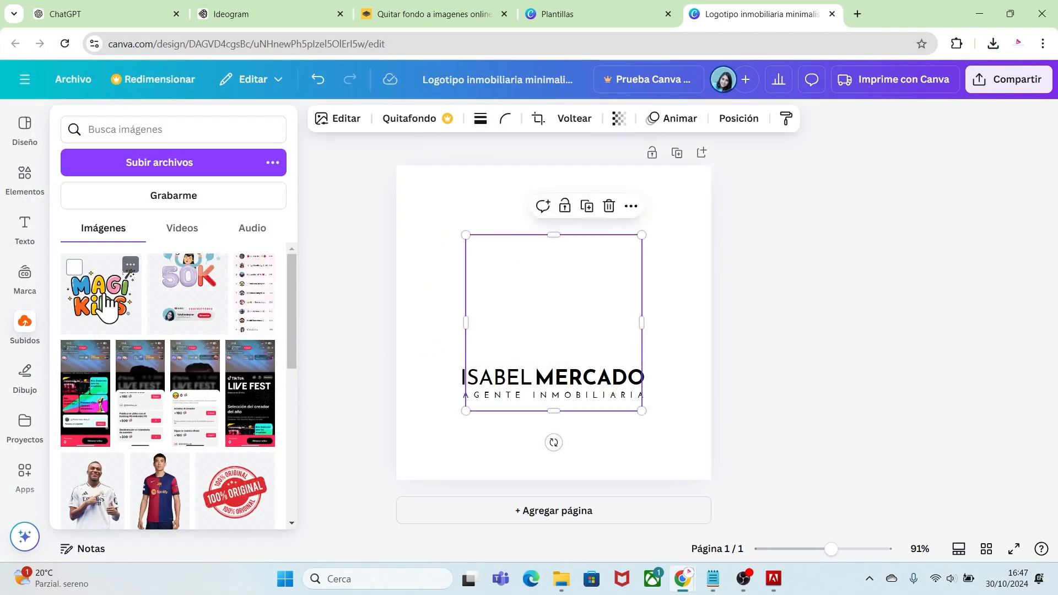
- Enlarge the MagiKids logo and position it directly above the template's name text
left_click_drag(467, 233, 439, 212)
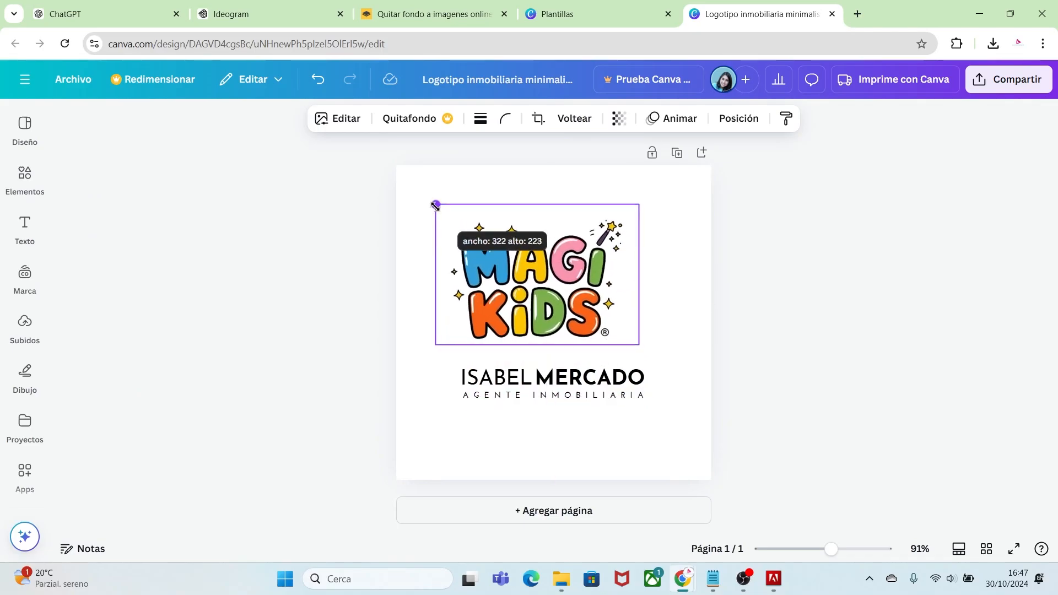
left_click_drag(636, 342, 656, 358)
left_click_drag(584, 322, 592, 331)
left_click(740, 347)
- Delete the small tagline and change the two name texts under the logo to ANIMADORA on one line and INFANTIL
left_click_drag(830, 549, 847, 549)
left_click(616, 453)
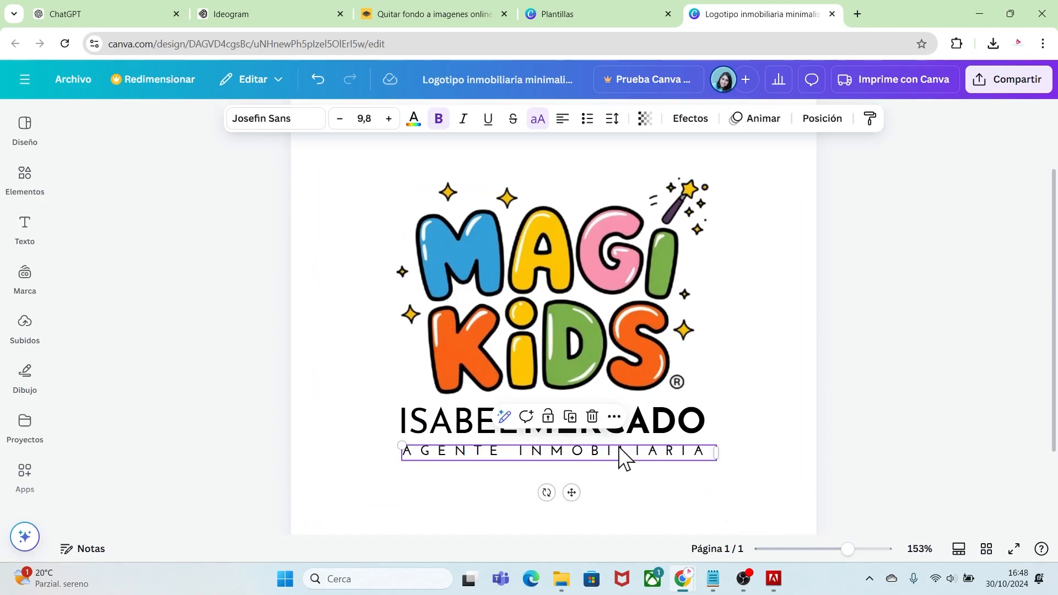
key("Delete")
left_click(506, 421)
double_click(506, 422)
type("ANIMADORA")
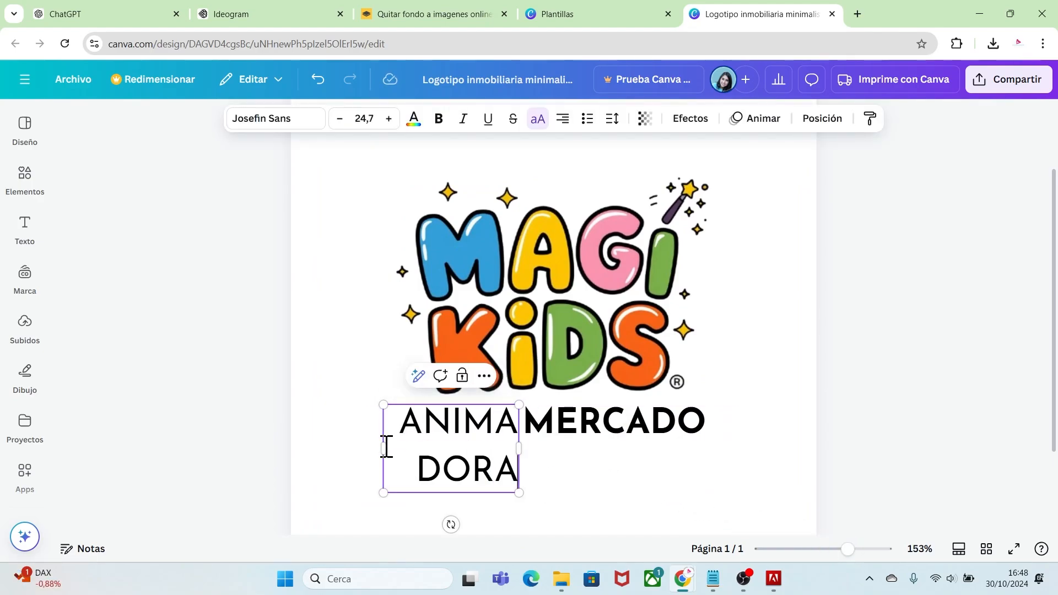
left_click_drag(386, 444, 279, 428)
double_click(582, 420)
type("INFANTIL")
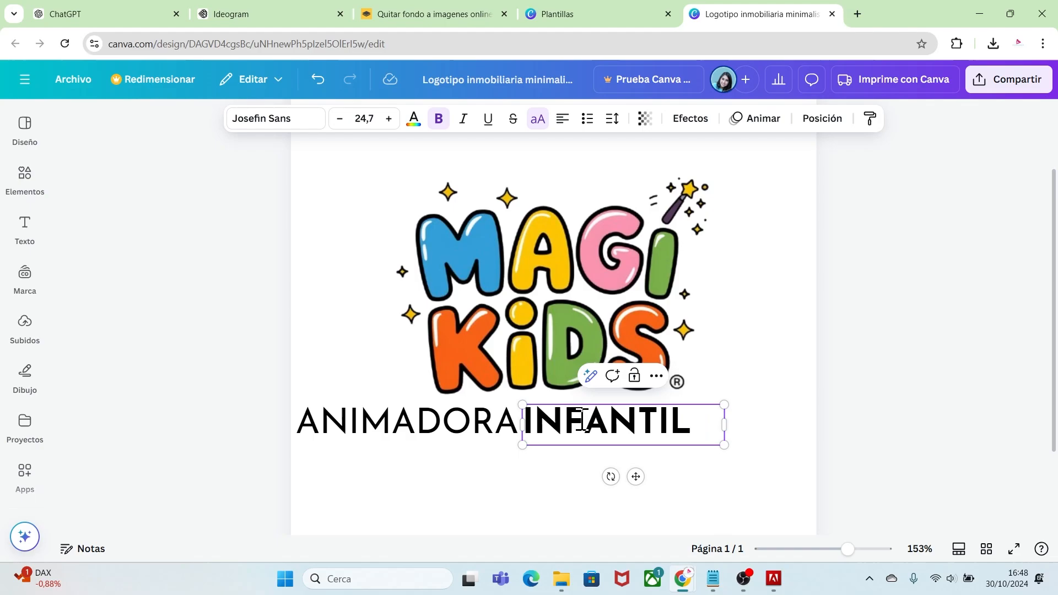
- Scale down the ANIMADORA and INFANTIL texts together and center them beneath the MagiKids logo
left_click(473, 432, "shift")
left_click_drag(722, 444, 512, 430)
left_click_drag(420, 456, 553, 454)
left_click(709, 456)
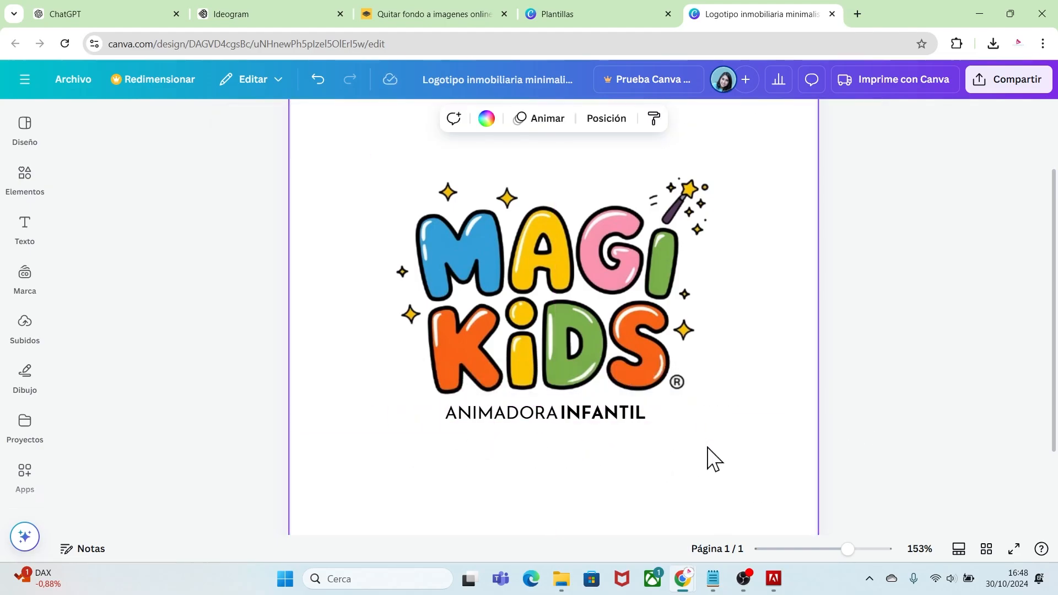
- Cover the ® symbol beside the logo's S with a small circle shape filled white
left_click(24, 193)
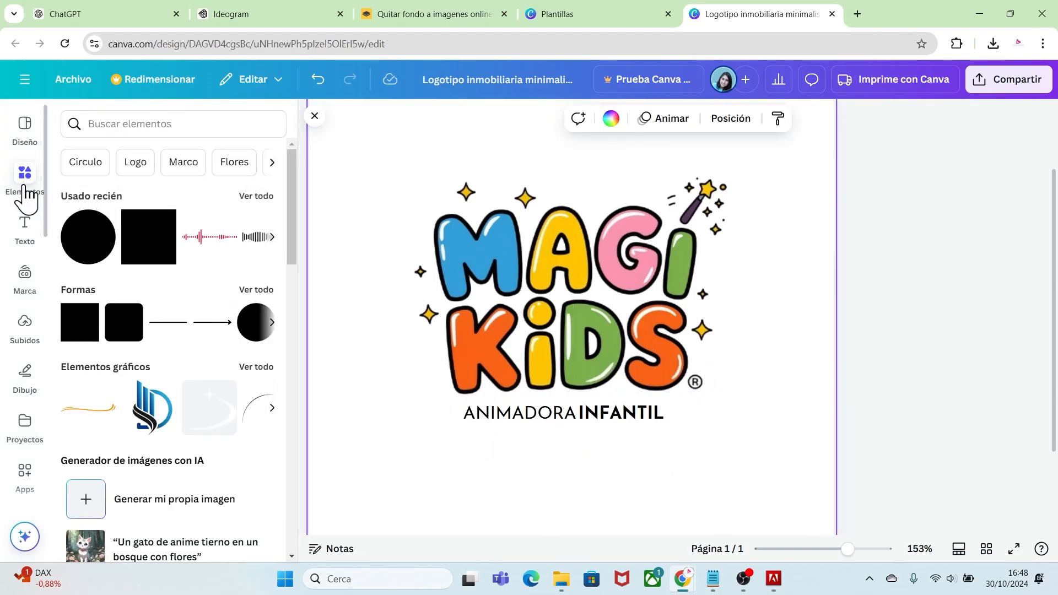
left_click(268, 303)
scroll(276, 341, "down", 1)
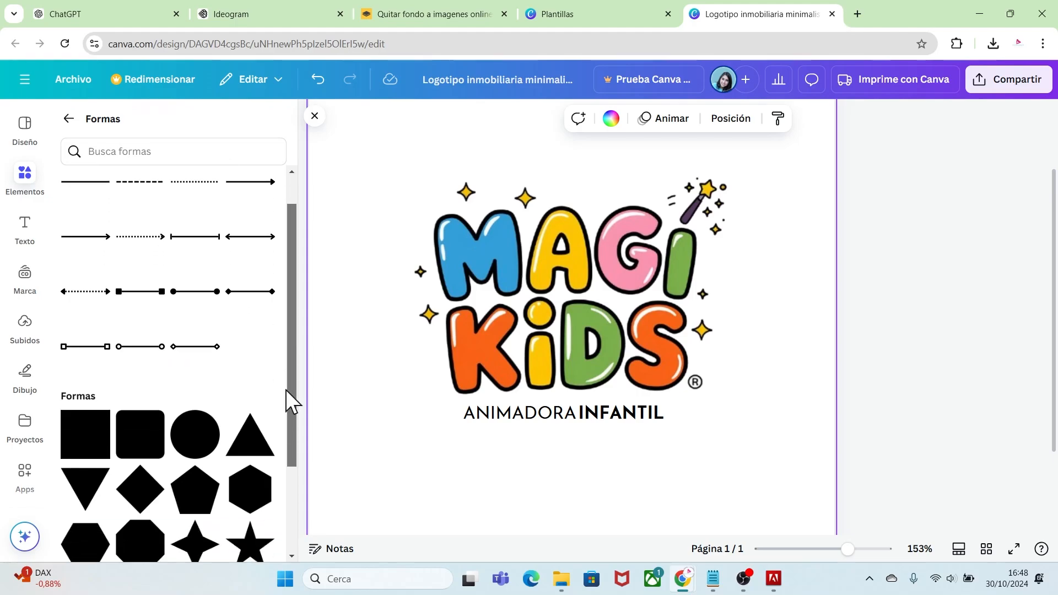
left_click(195, 434)
left_click_drag(633, 405, 699, 384)
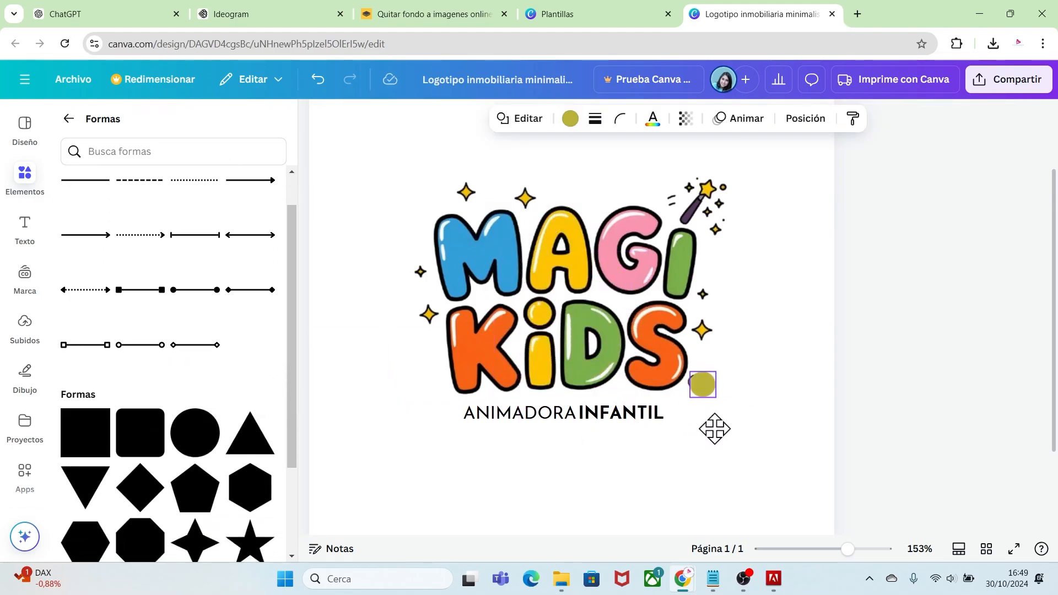
left_click(570, 122)
left_click(219, 229)
left_click(870, 413)
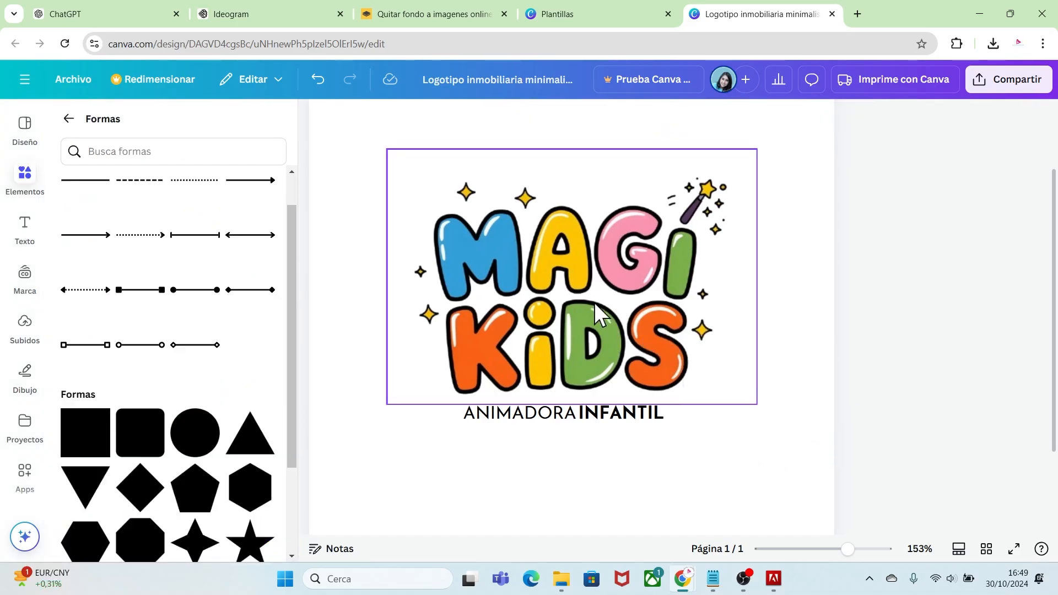
- Open the full collection of image filters for the MagiKids logo
left_click(537, 292)
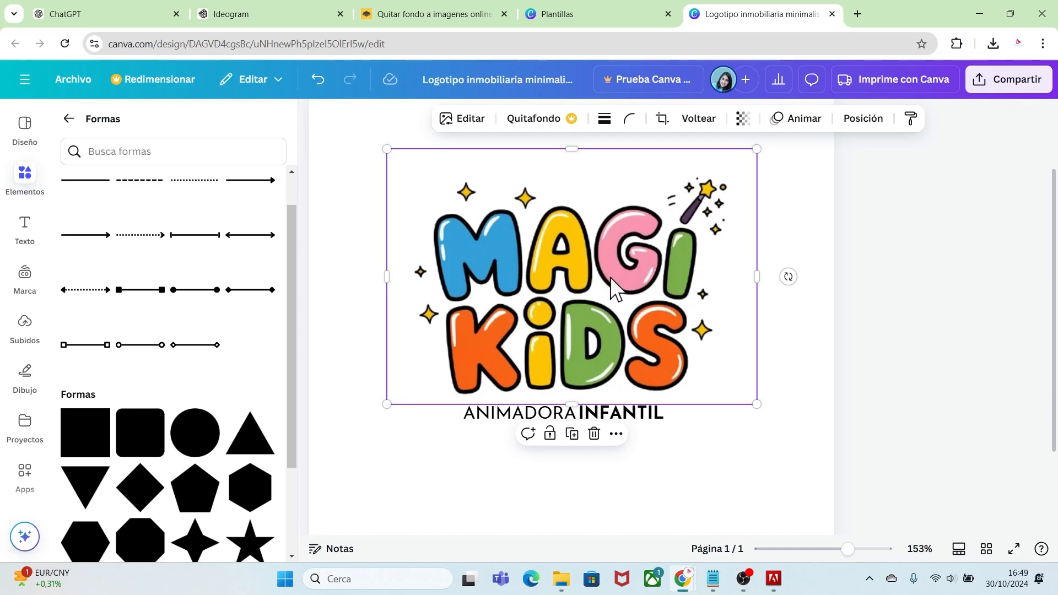
left_click(466, 119)
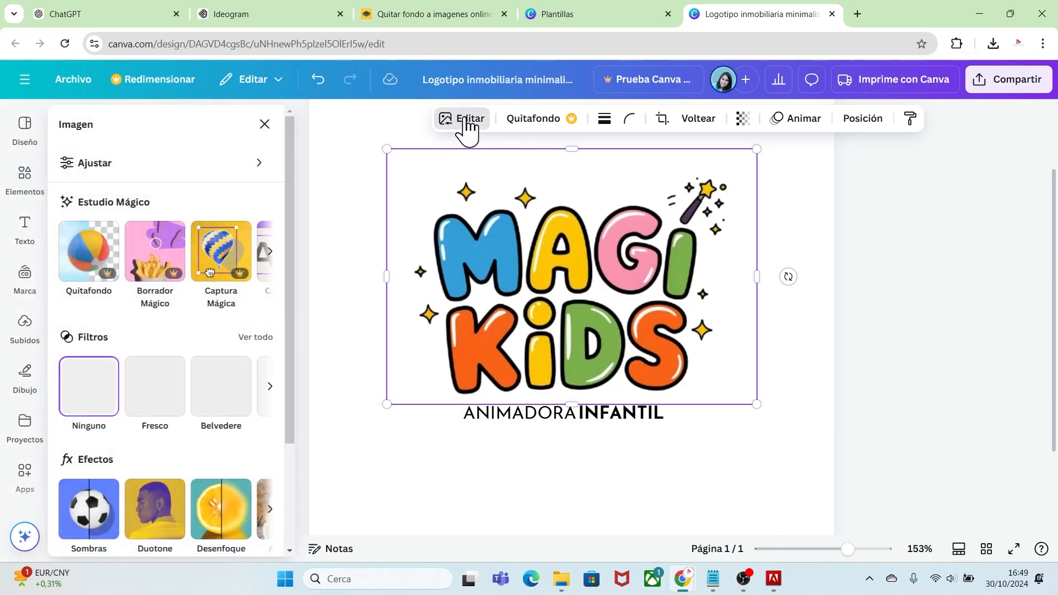
left_click(256, 337)
scroll(295, 220, "down", 2)
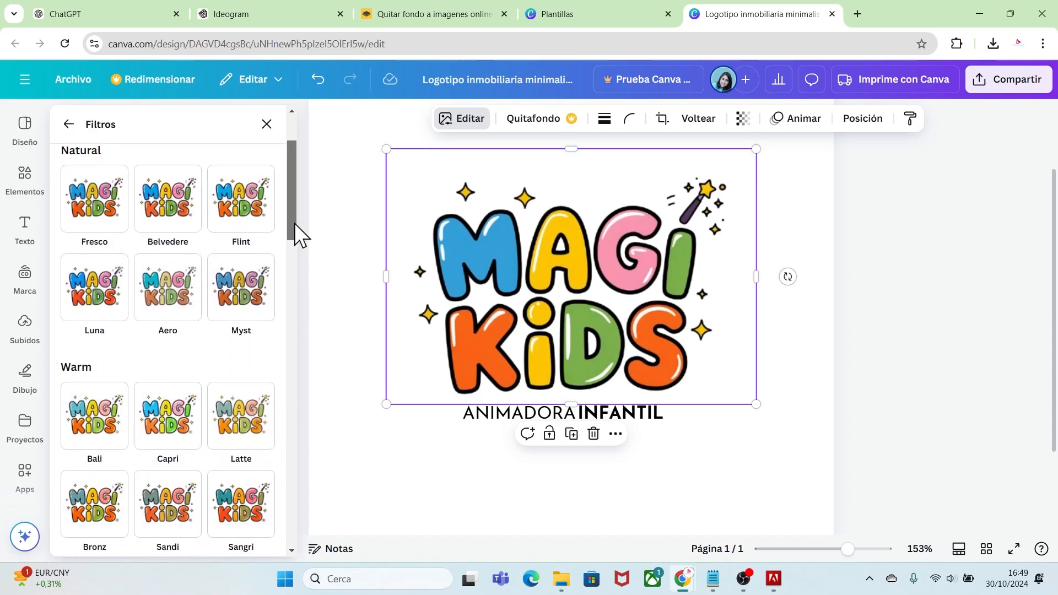
- Try several Natural and Warm filters on the MagiKids logo, including Aero and Myst
left_click(95, 223)
left_click(236, 219)
scroll(88, 223, "down", 2)
left_click(82, 215)
left_click(179, 212)
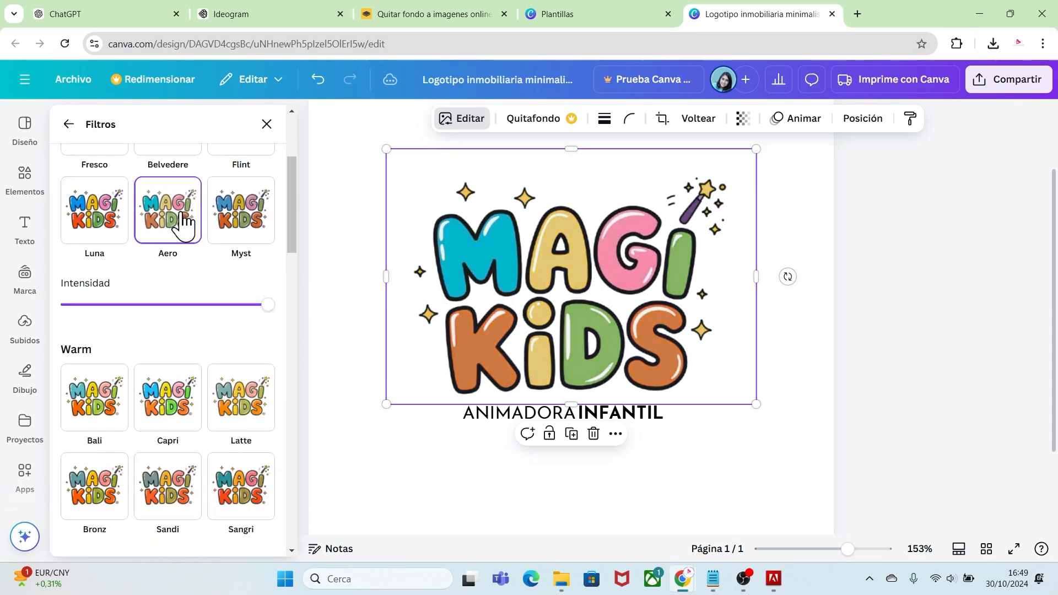
left_click(238, 216)
left_click(244, 391)
left_click(167, 345)
left_click(102, 347)
scroll(296, 237, "down", 5)
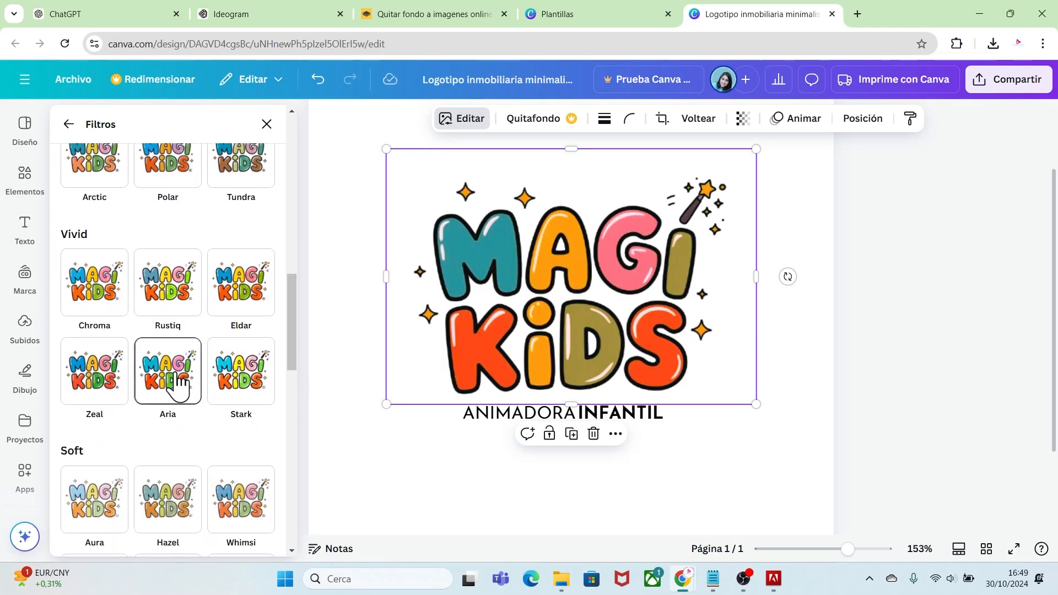
- Try the Vivid filters Aria and Stark and the Color Pop filter Amethyst on the MagiKids logo
left_click(177, 371)
left_click(241, 370)
scroll(309, 441, "down", 10)
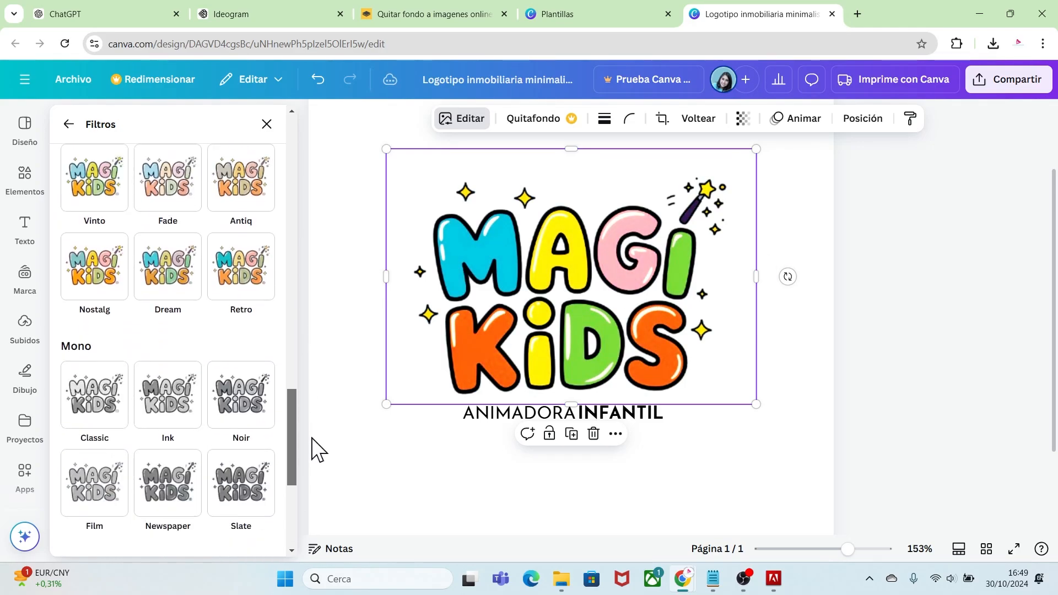
left_click(167, 412)
left_click(113, 416)
left_click(241, 325)
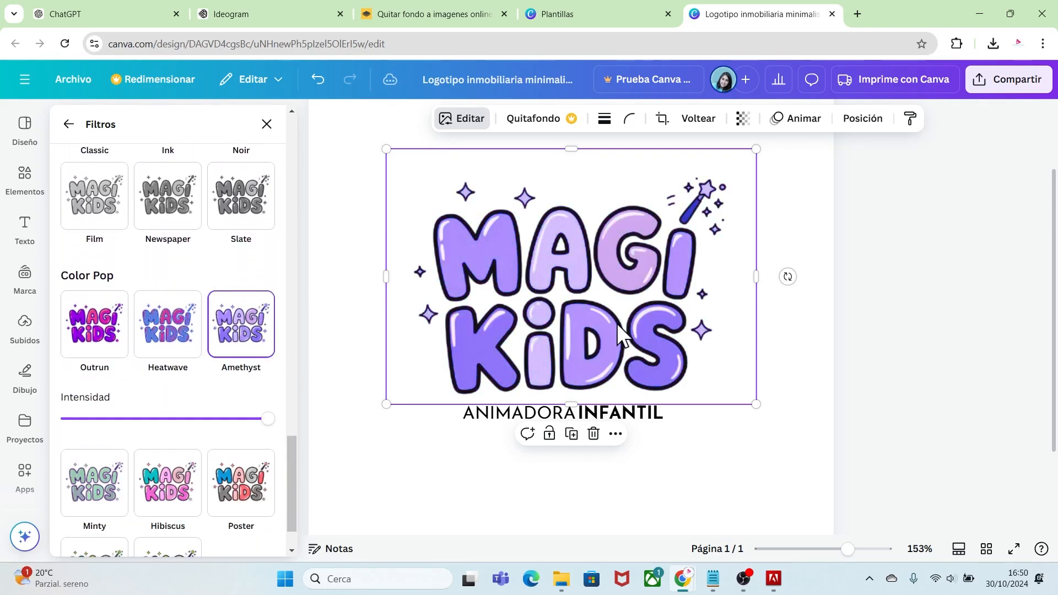
- Apply the Vivid filter Aria to the MagiKids logo and deselect the image
left_click_drag(298, 445, 307, 276)
left_click(187, 425)
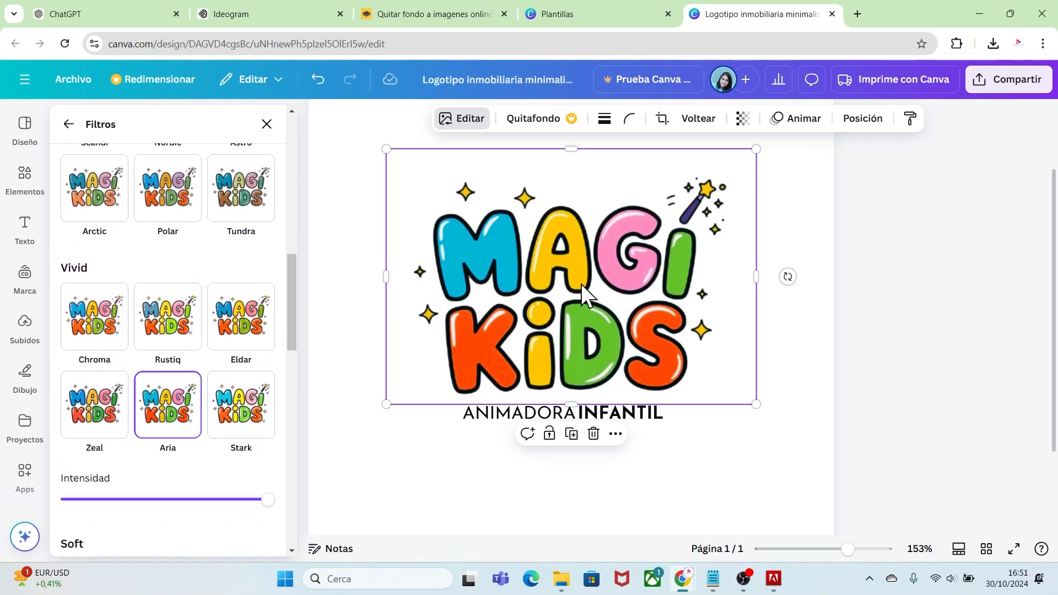
left_click(827, 455)
- Download the finished logo design as a 500 × 500 px PNG and check the downloaded image in the photo viewer
left_click_drag(847, 549, 832, 548)
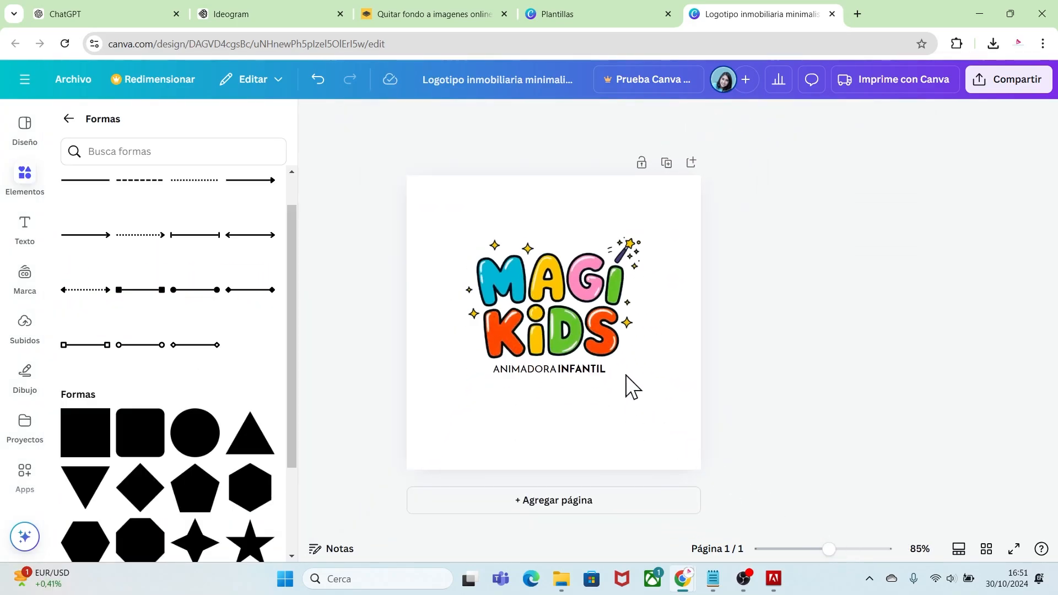
left_click(74, 80)
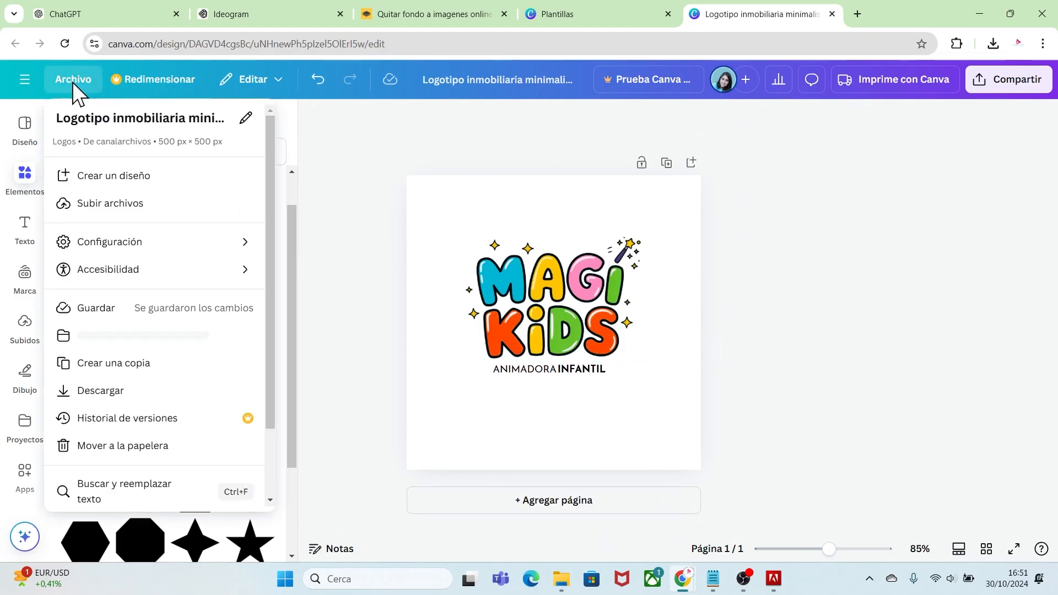
left_click(100, 391)
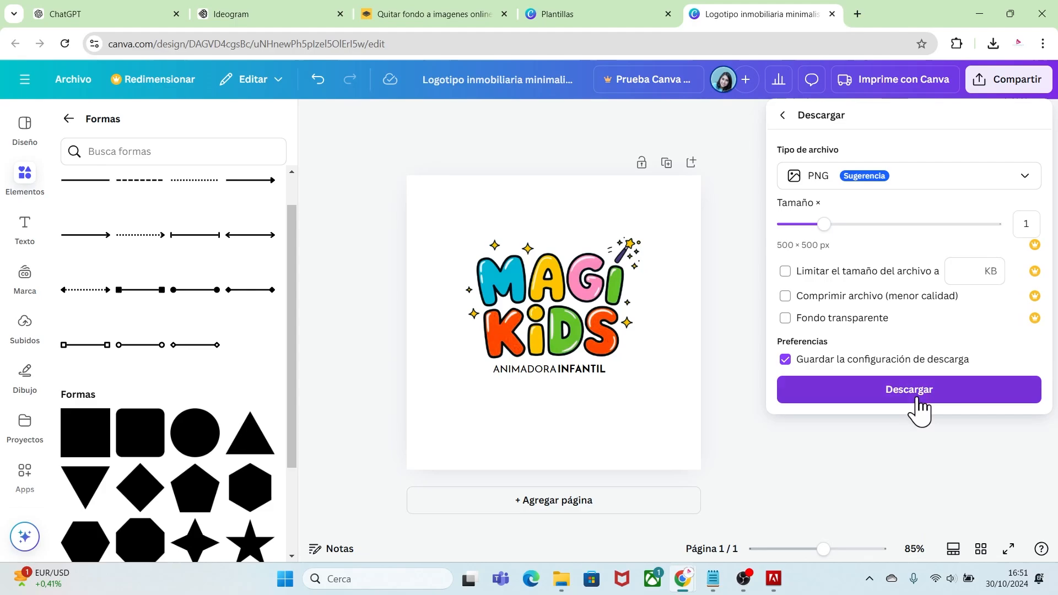
left_click(895, 392)
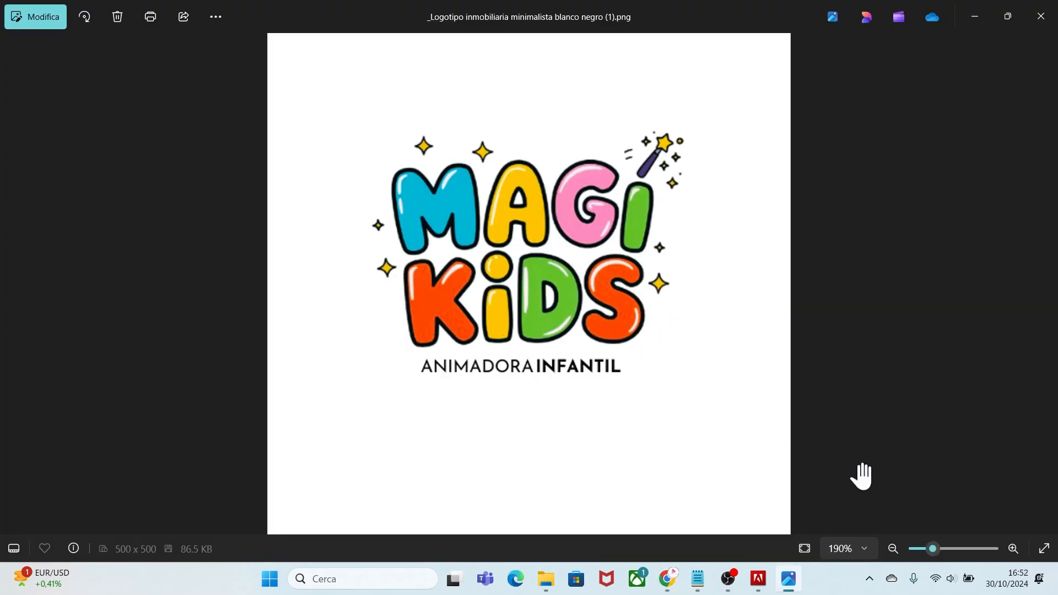
left_click_drag(928, 548, 924, 550)
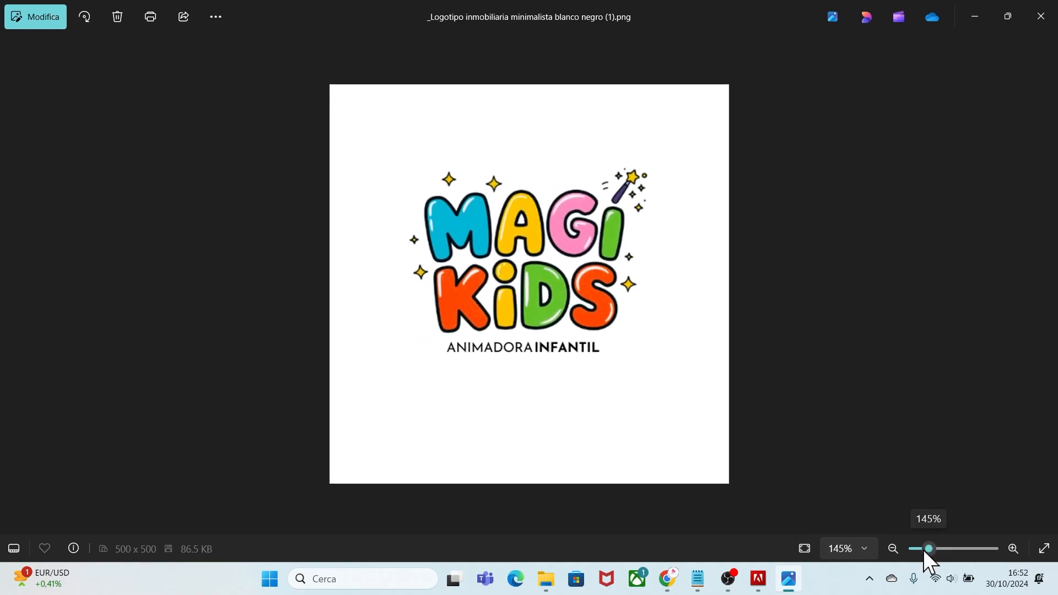